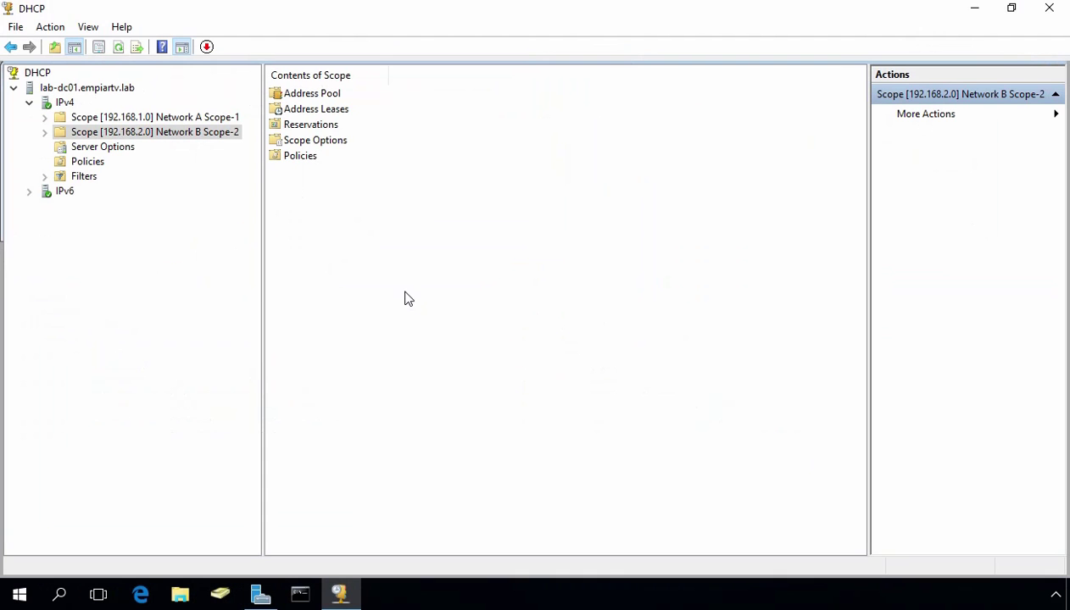
- Expand Scope-1 and review its address pool and scope options, including the 003 Router value
double_click(185, 121)
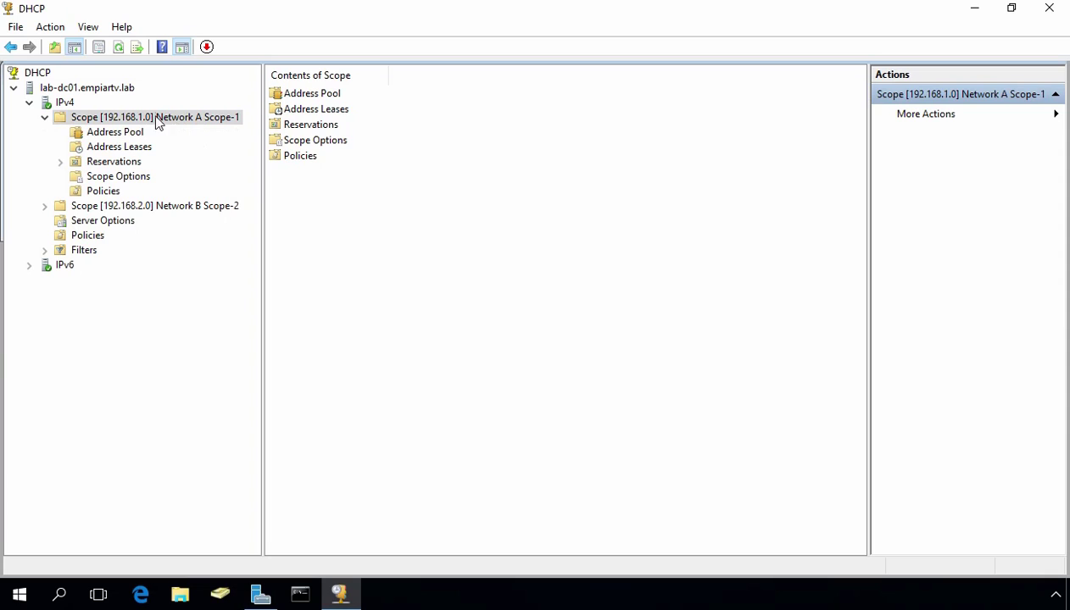
left_click(101, 134)
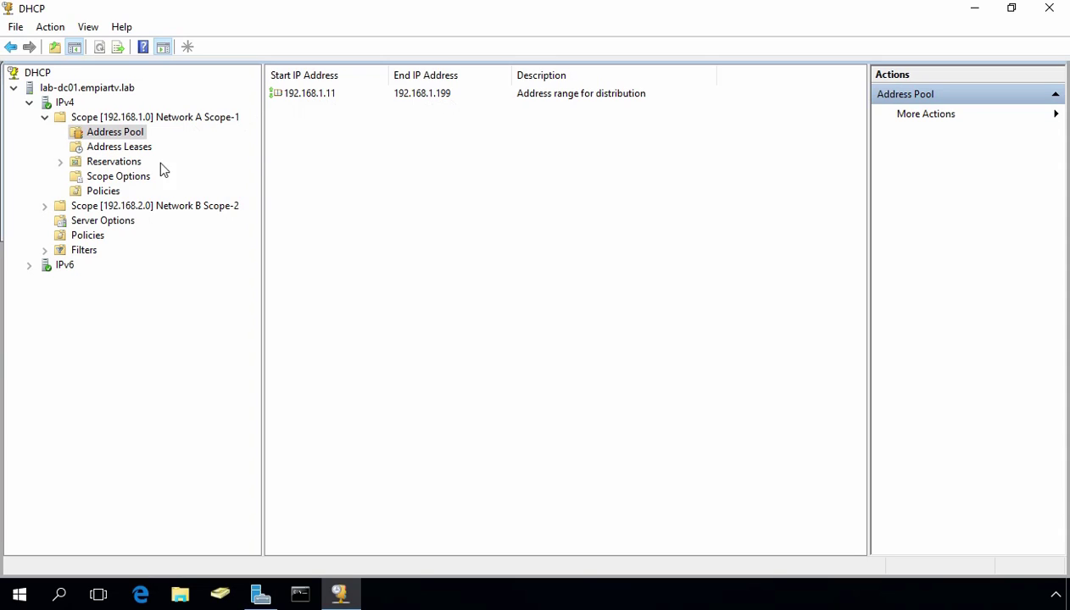
left_click(134, 177)
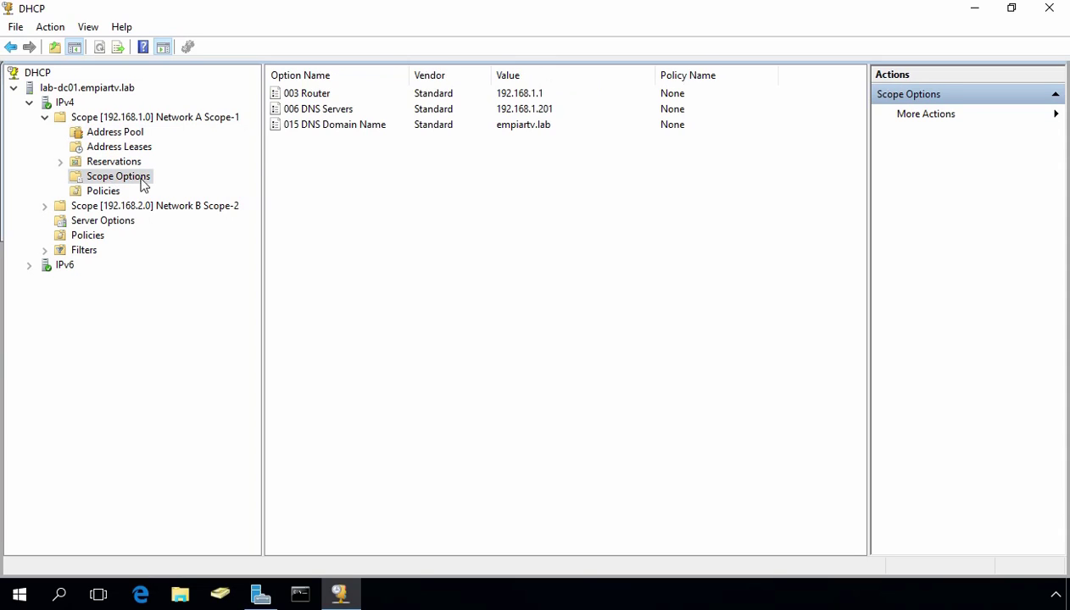
left_click(303, 92)
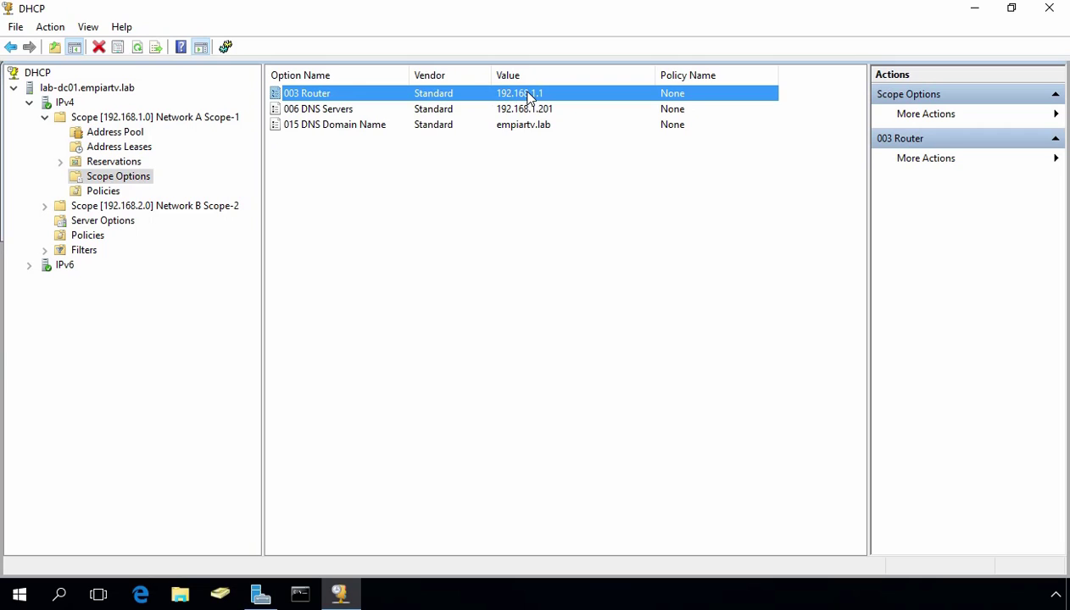
- Expand Scope-2 and review its address pool and scope options
double_click(100, 206)
left_click(104, 221)
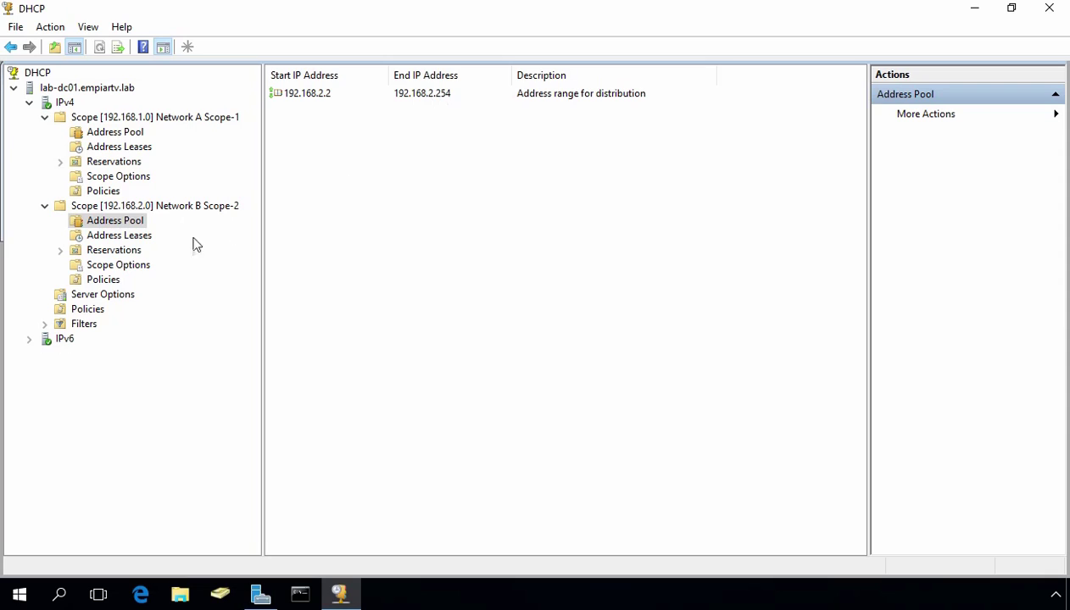
left_click(106, 266)
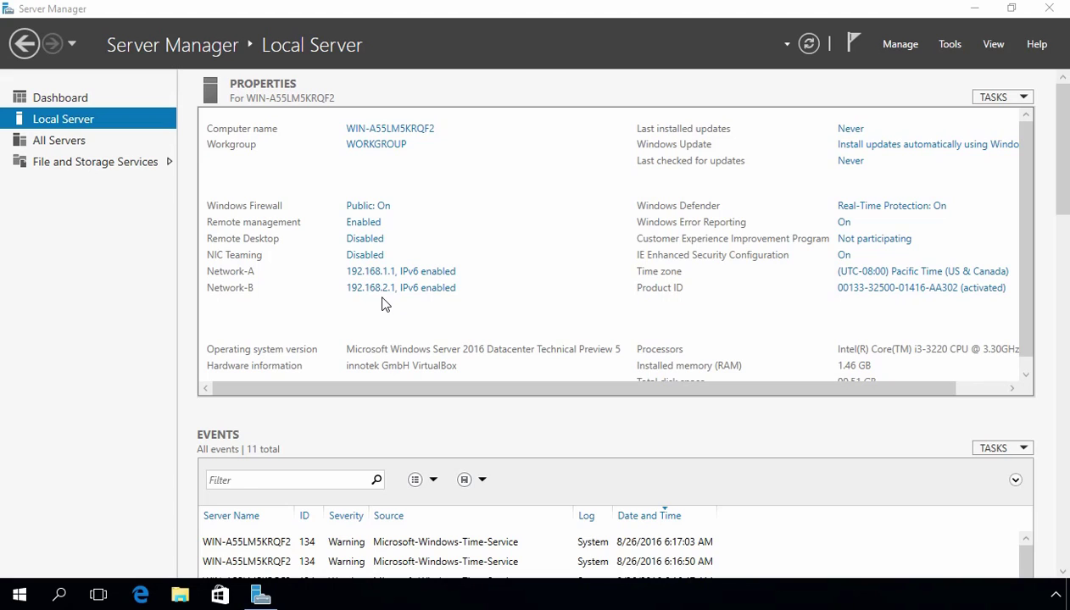
- Start a role-based Add Roles and Features install on this server and select Remote Access
left_click(900, 46)
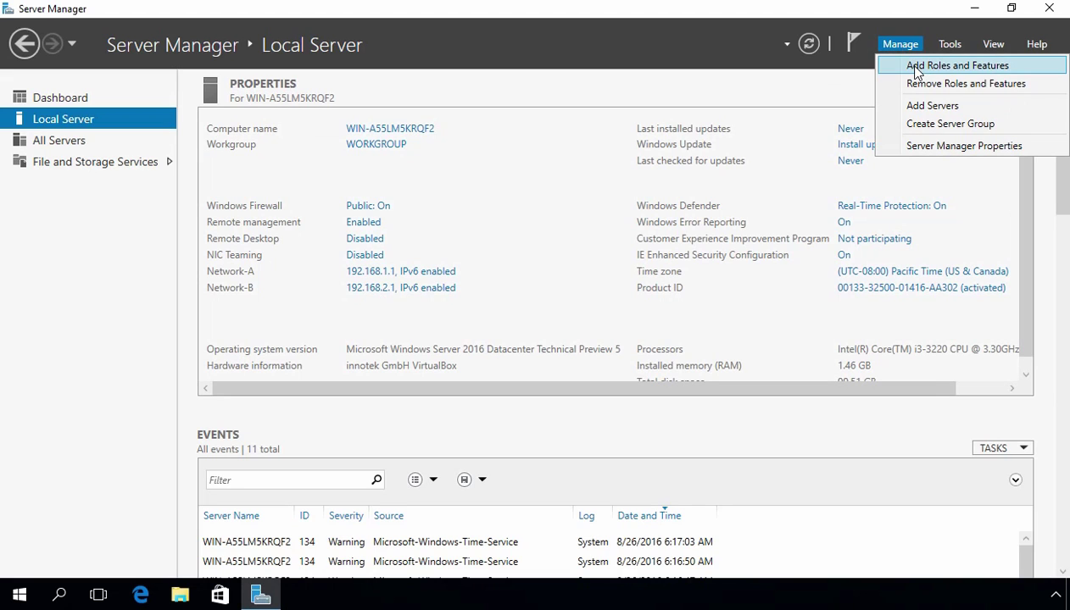
left_click(915, 73)
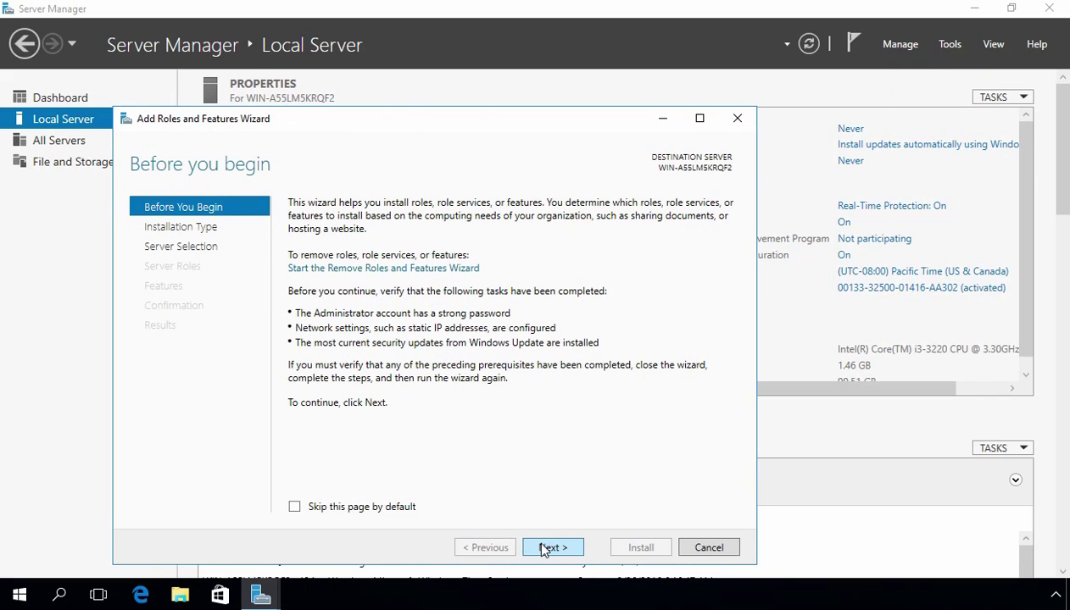
left_click(546, 547)
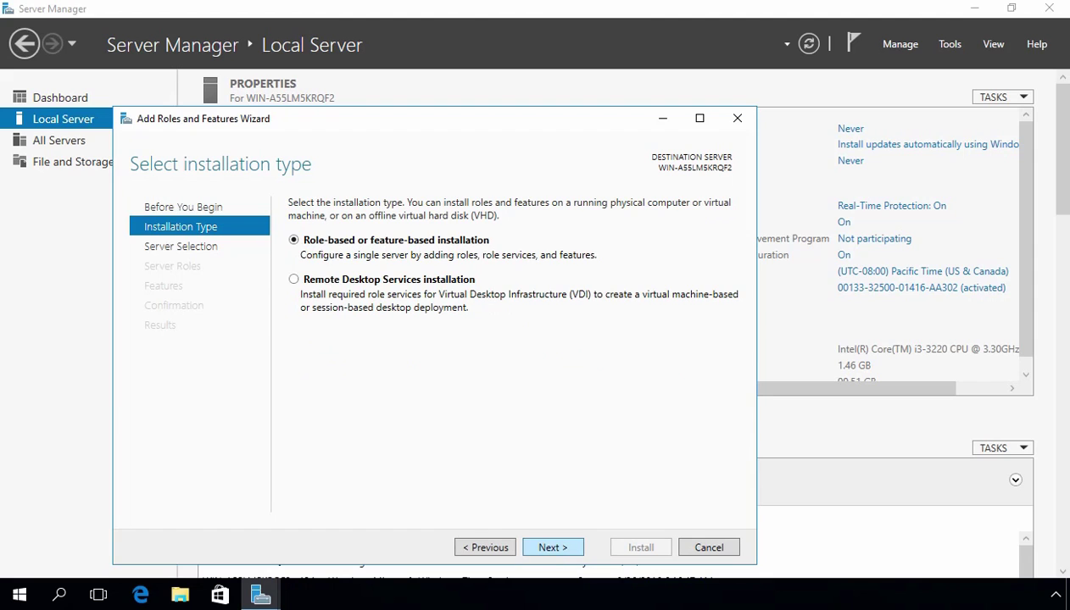
left_click(550, 547)
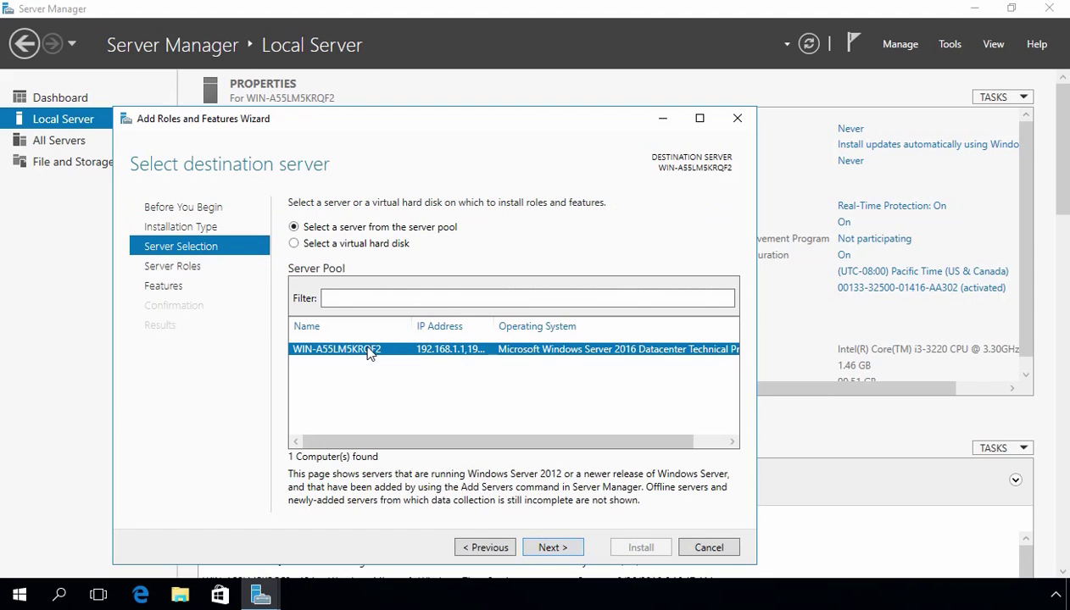
left_click(549, 548)
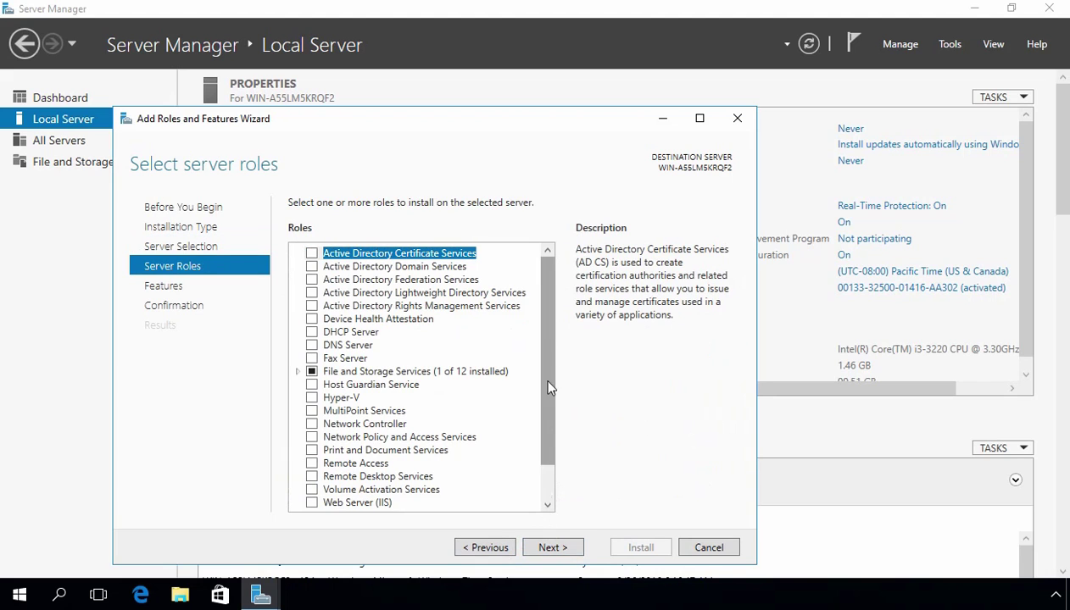
scroll(549, 348, "down", 1)
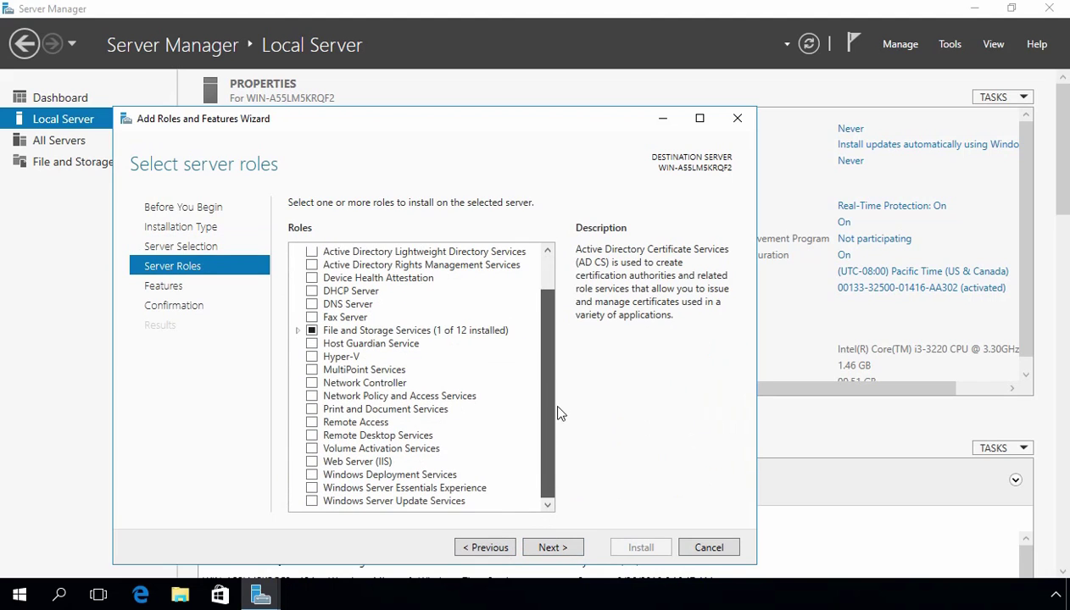
left_click(311, 422)
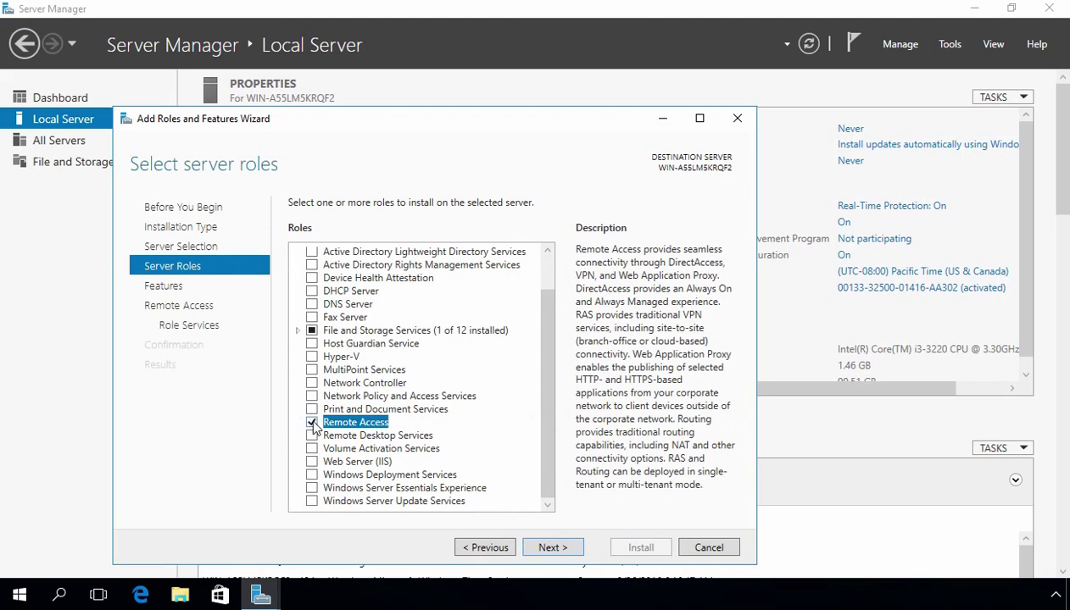
- Add the DirectAccess and VPN (RAS) role service with its required features and install
left_click(551, 547)
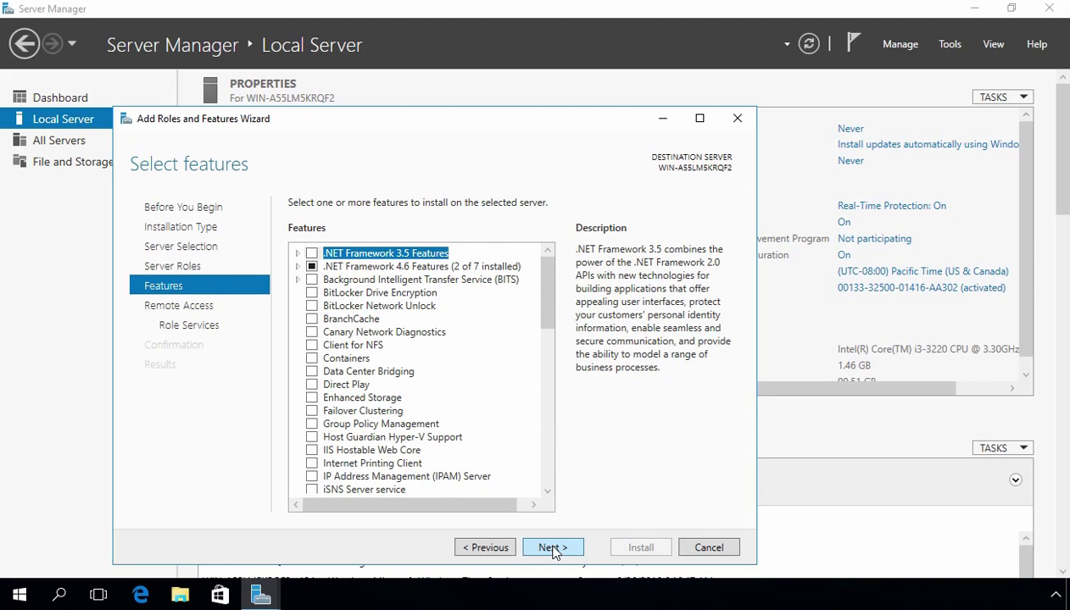
left_click(551, 548)
left_click(551, 548)
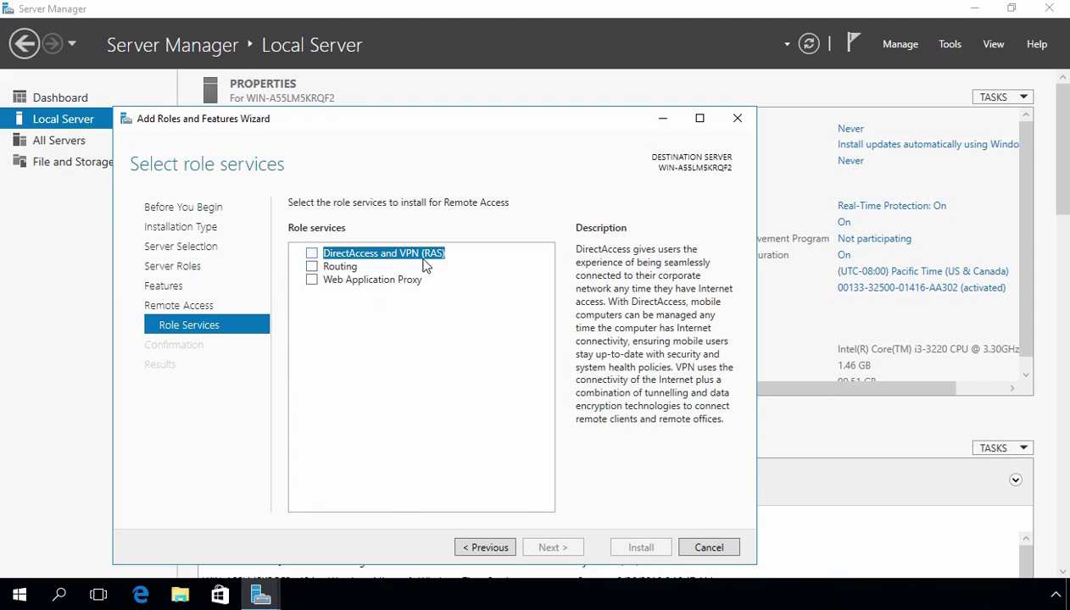
left_click(311, 254)
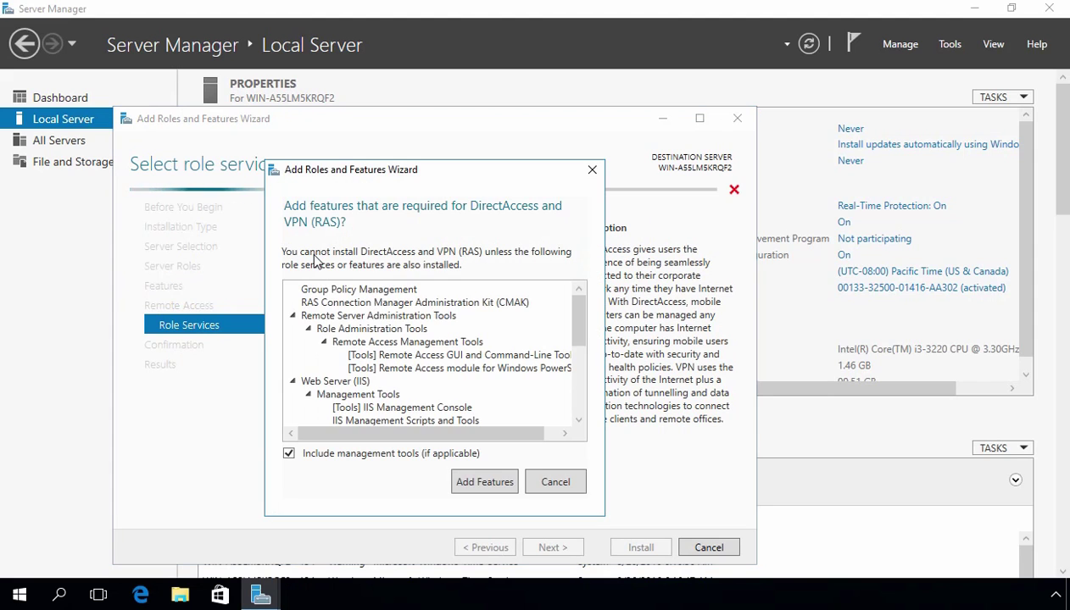
left_click(485, 483)
left_click(552, 548)
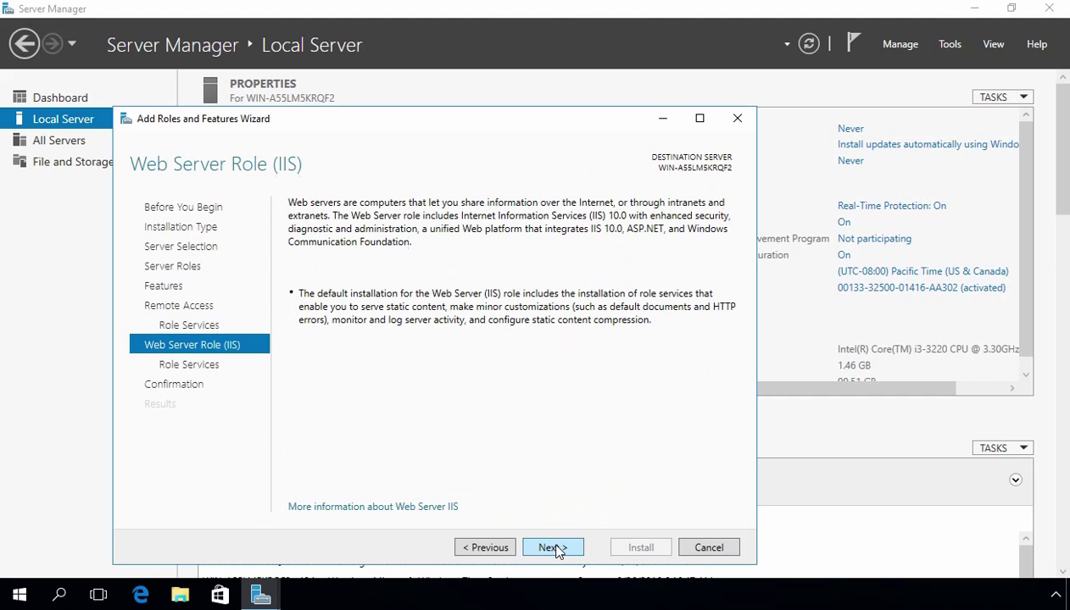
left_click(553, 548)
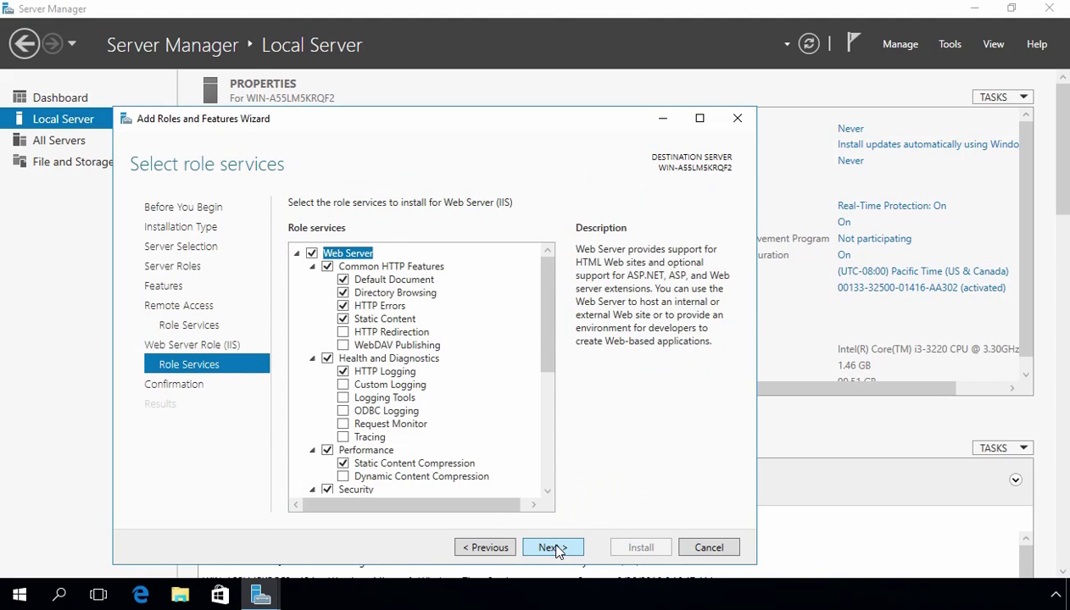
left_click(553, 547)
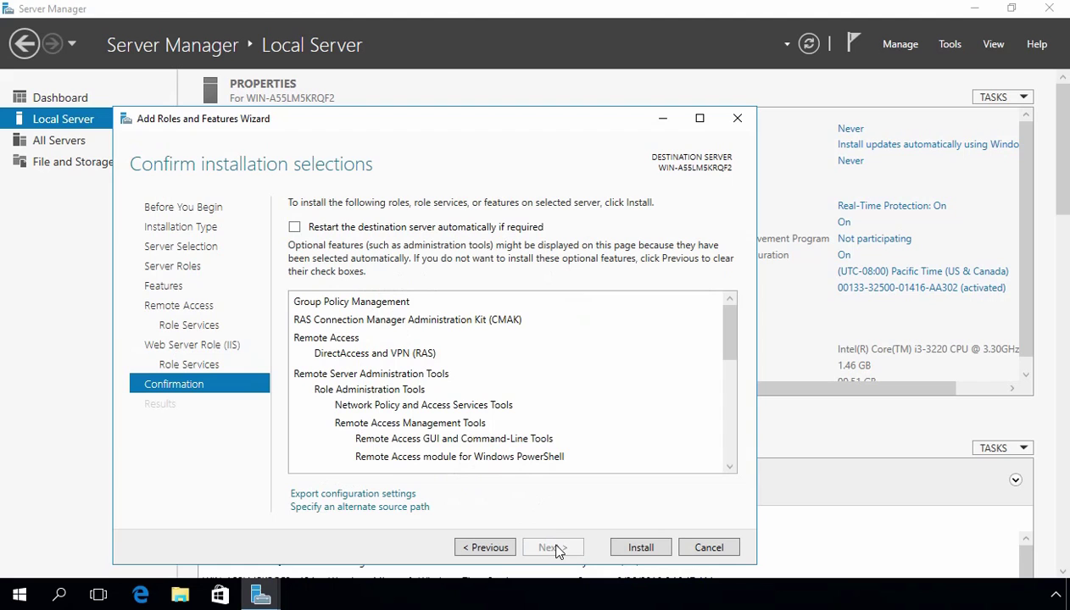
left_click(640, 548)
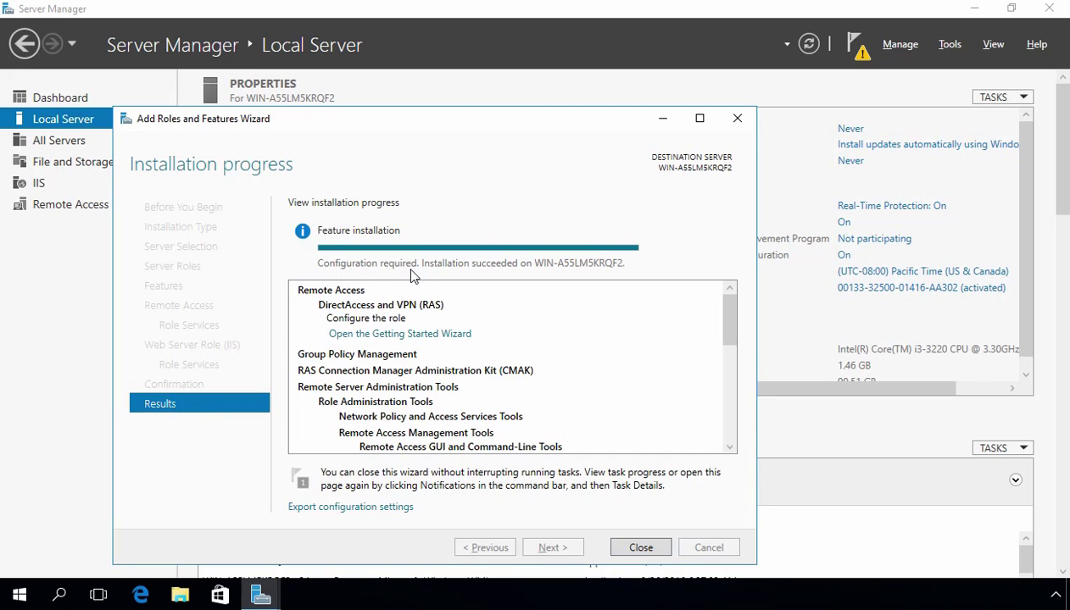
- Choose Deploy VPN only, then start Configure and Enable Routing and Remote Access for the local server
left_click(353, 336)
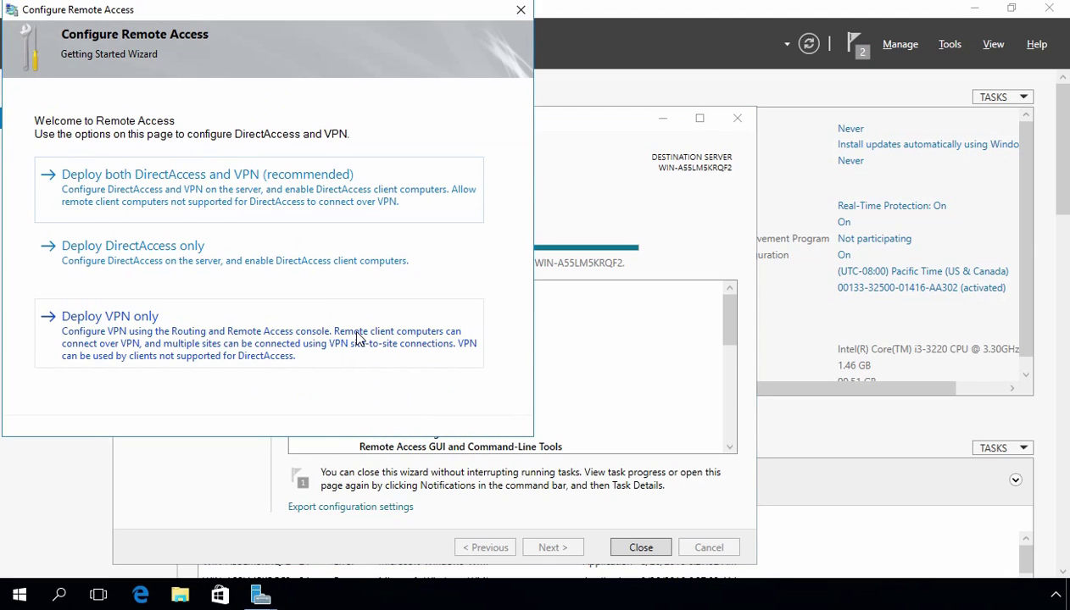
left_click(190, 340)
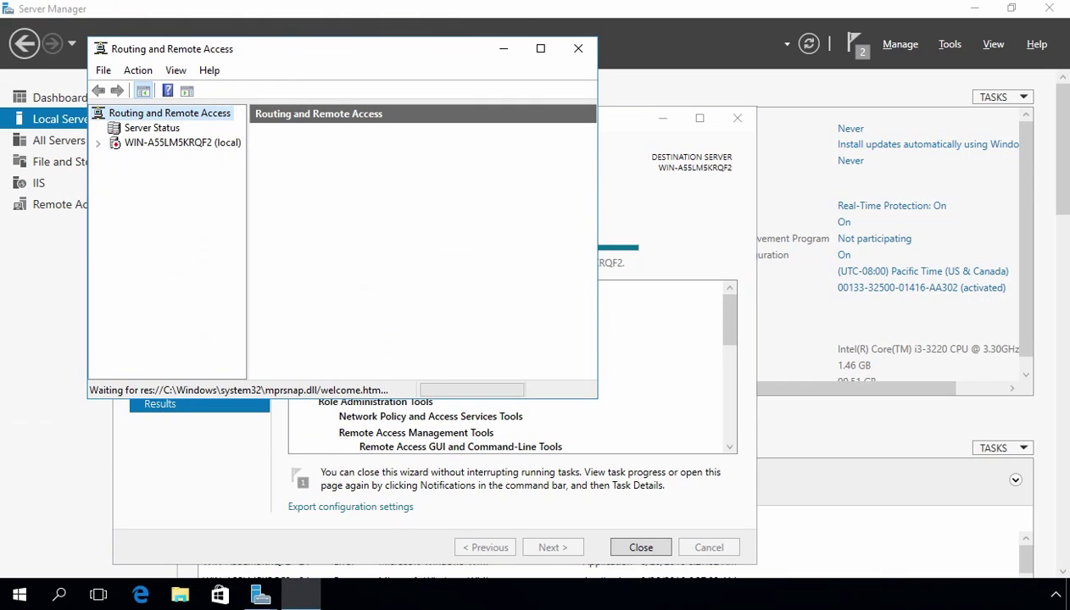
left_click(148, 144)
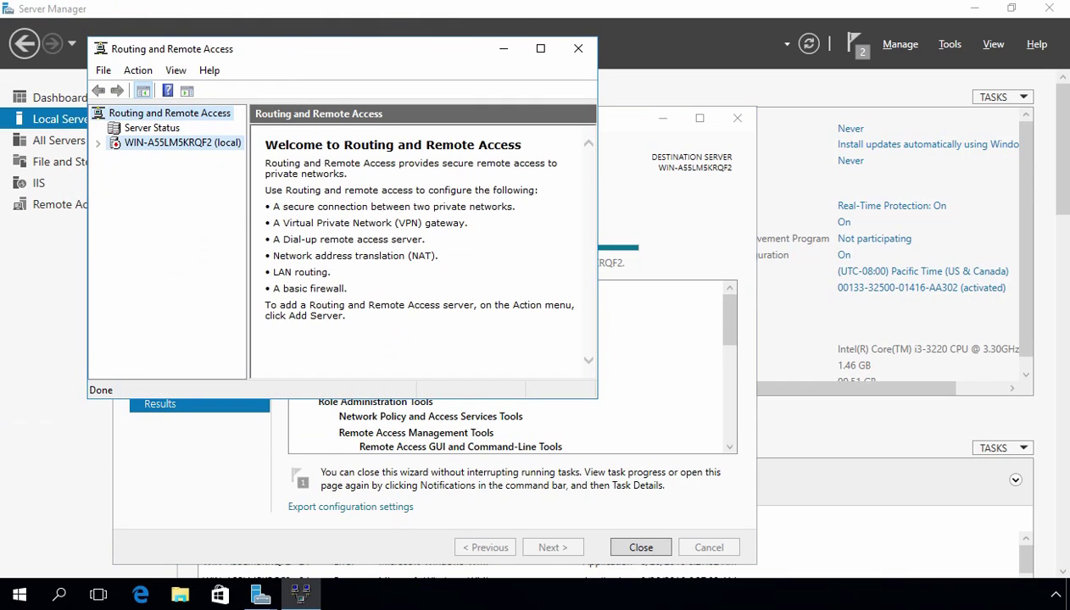
right_click(149, 147)
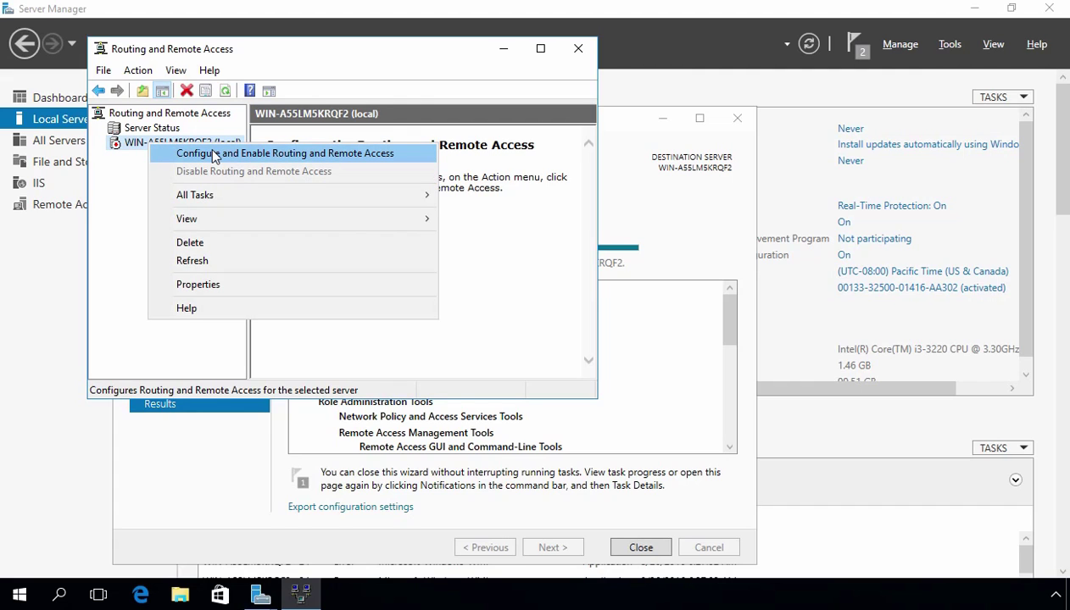
left_click(315, 154)
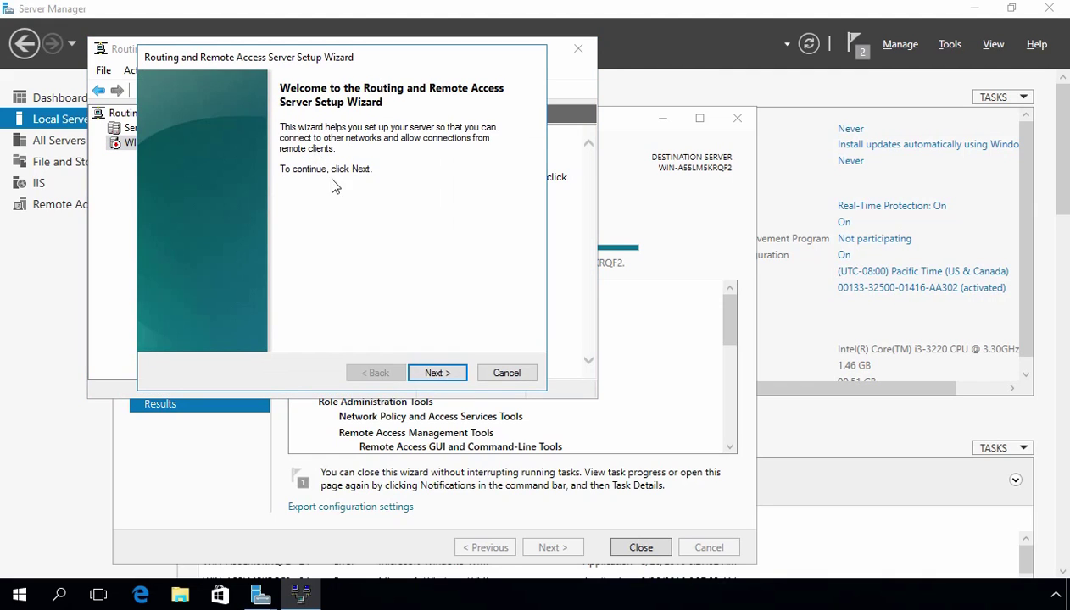
- Finish the setup wizard with a Custom configuration enabling LAN routing, then start the service
left_click(434, 374)
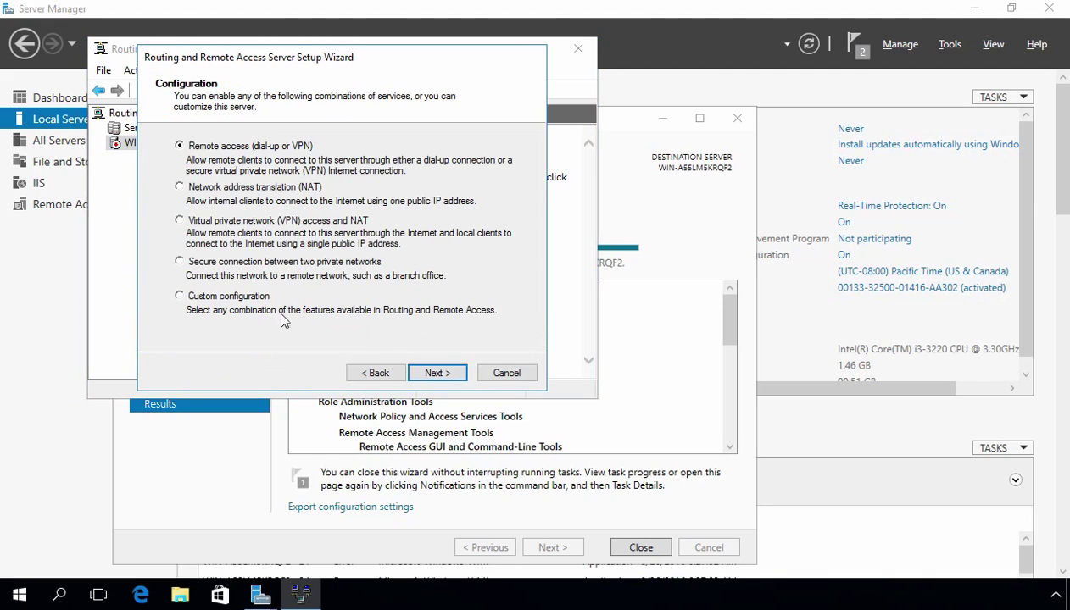
left_click(188, 298)
left_click(438, 376)
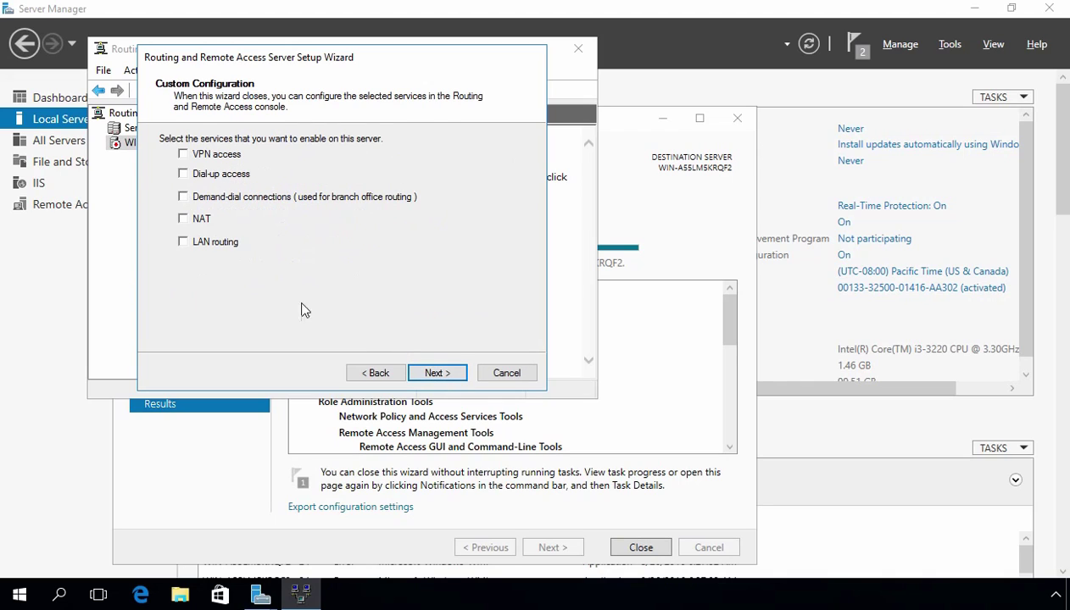
left_click(184, 244)
left_click(446, 376)
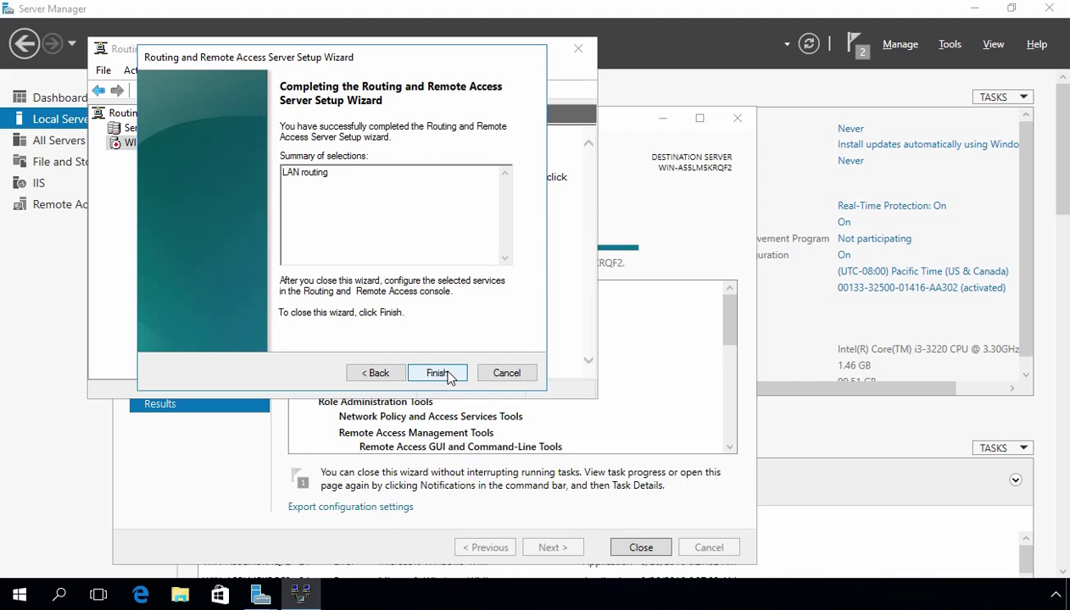
left_click(448, 375)
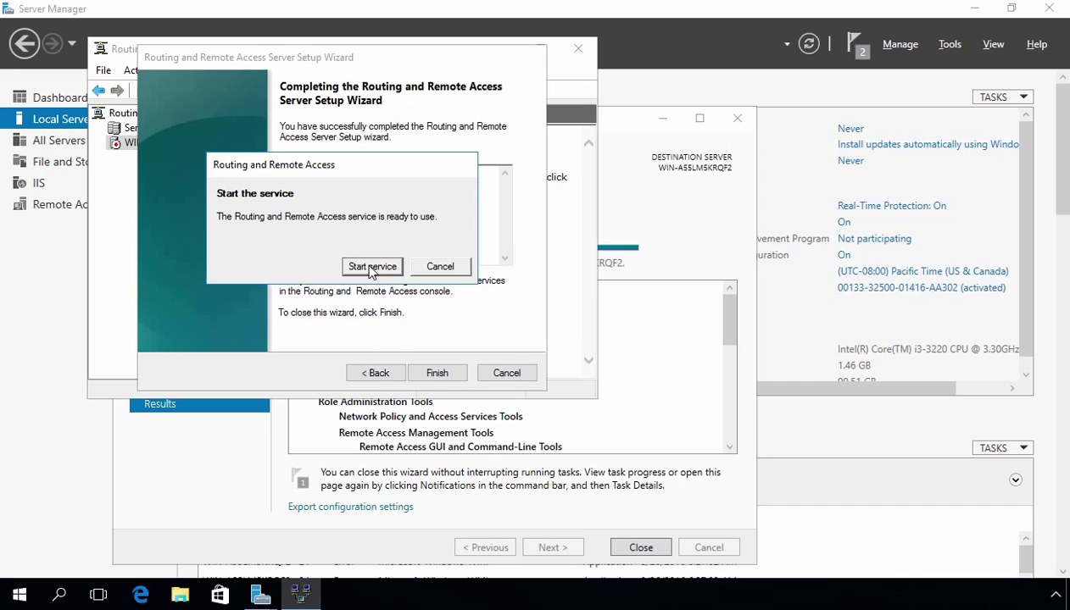
left_click(370, 267)
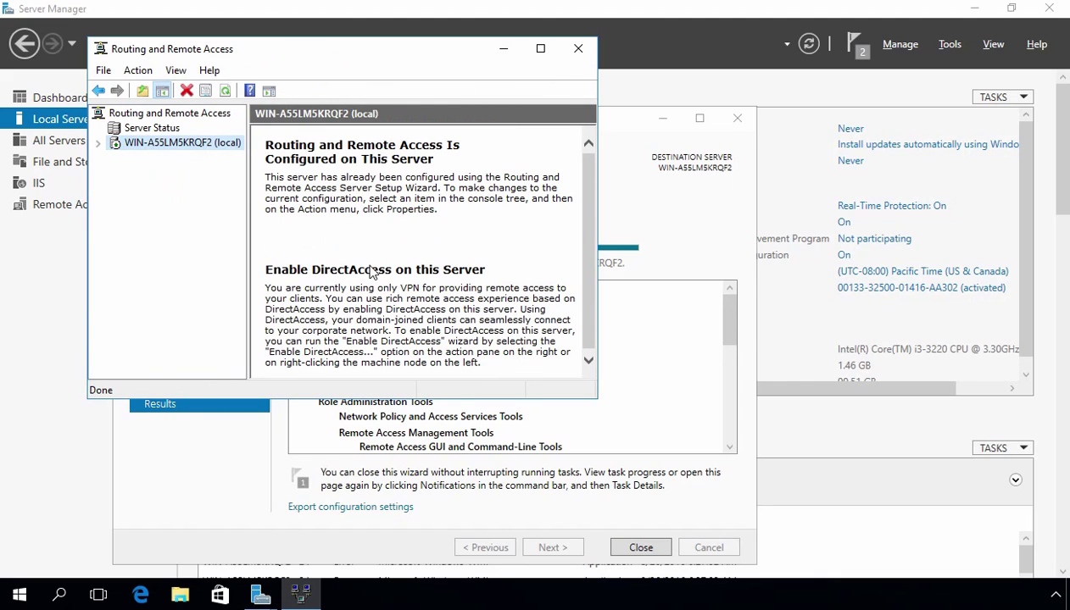
- Add DHCP Relay Agent as a new routing protocol under the server's IPv4 General node
left_click(99, 144)
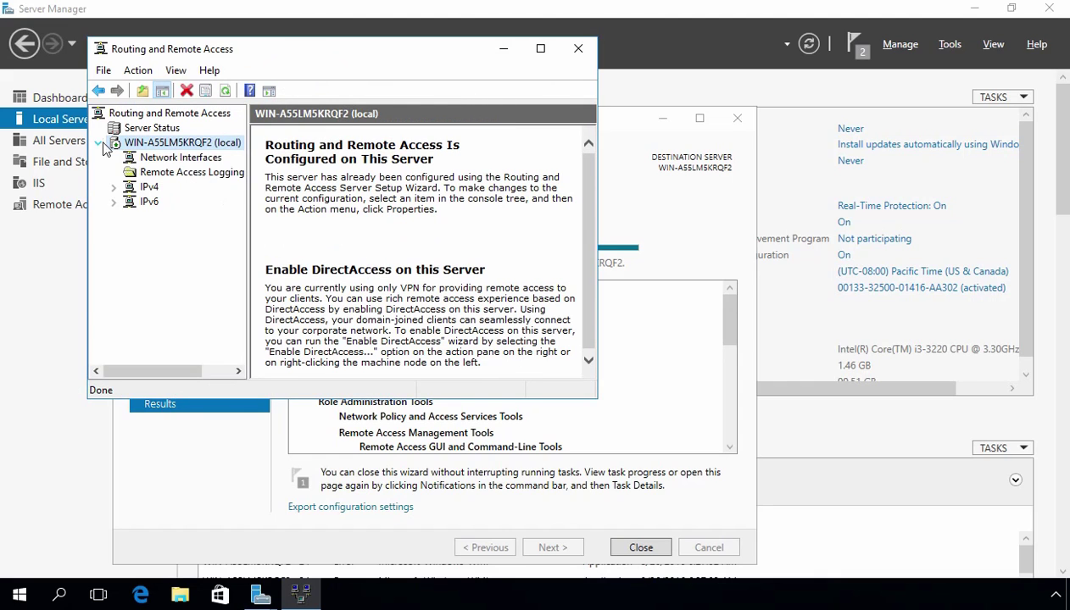
left_click(144, 187)
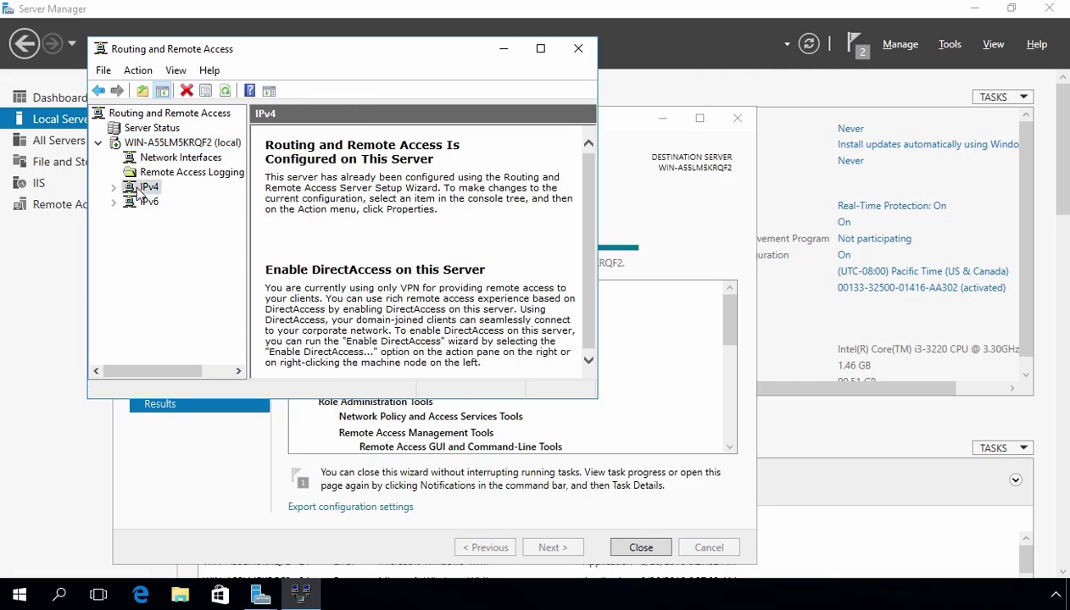
double_click(140, 188)
left_click(165, 201)
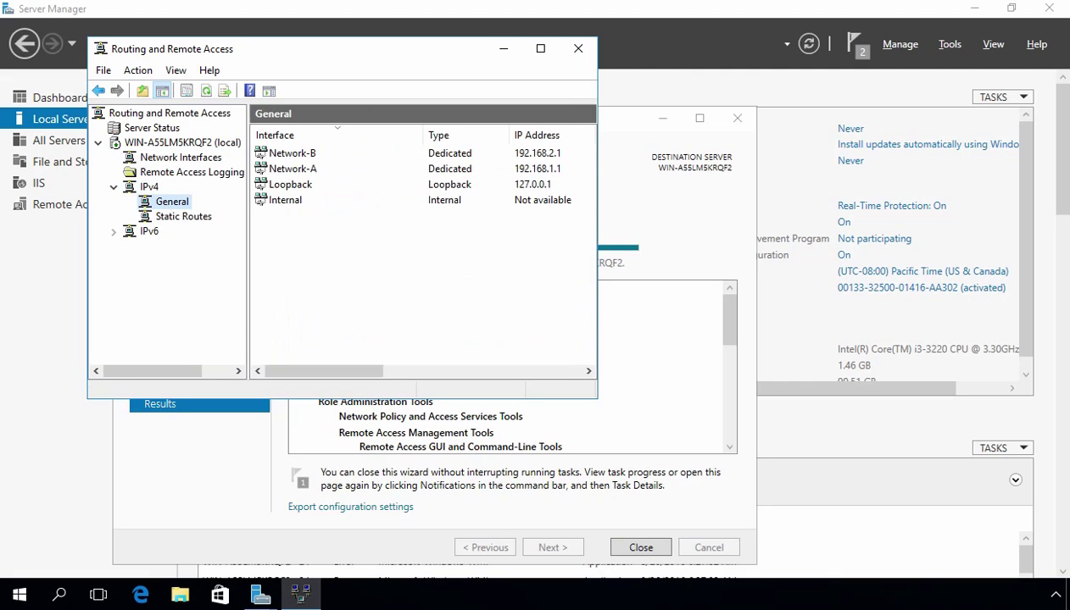
right_click(166, 208)
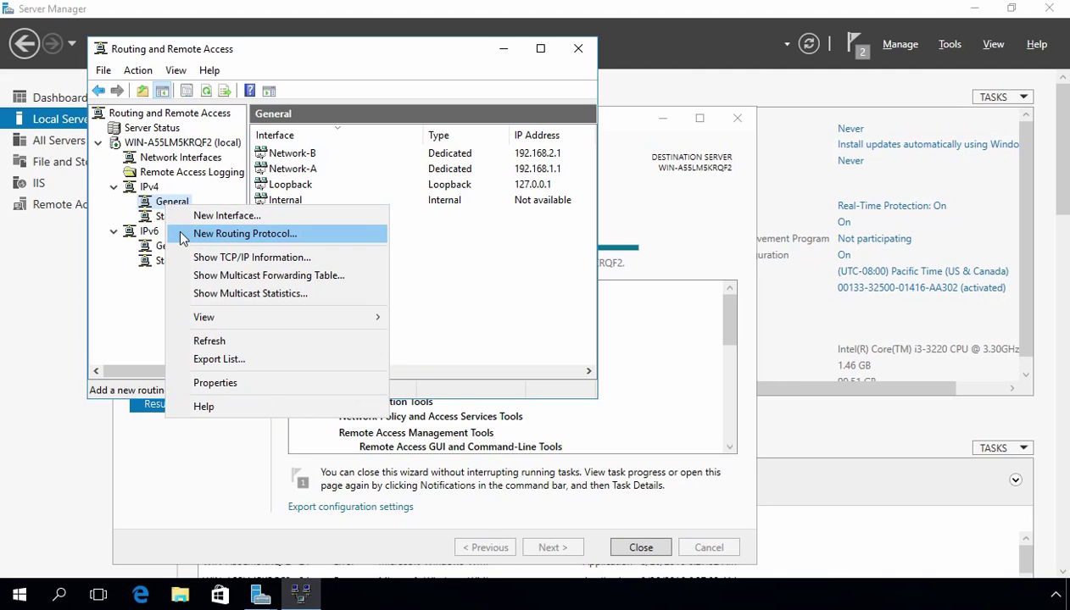
left_click(222, 237)
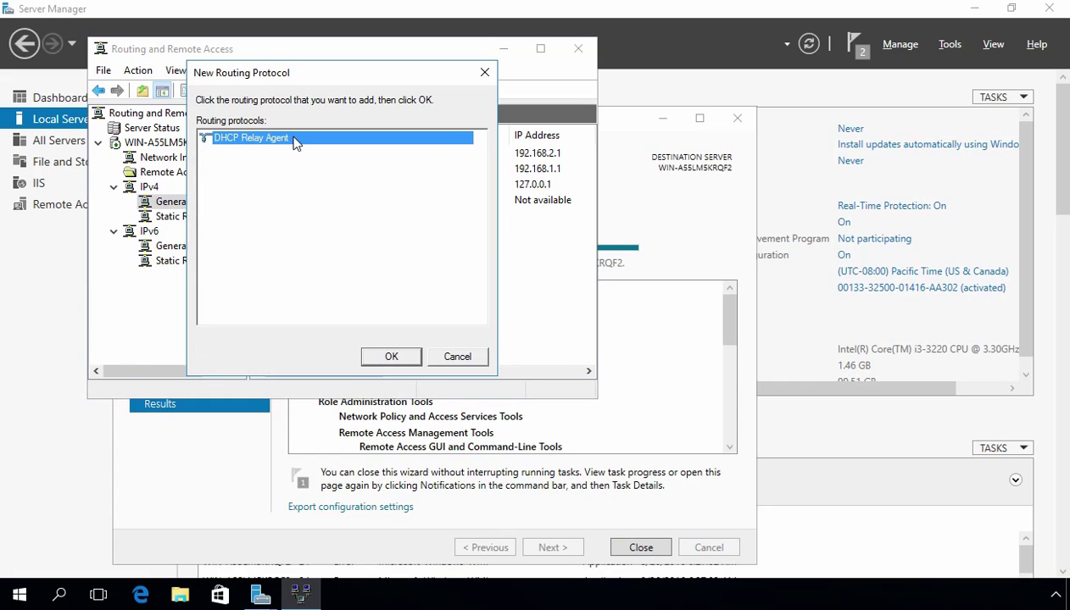
left_click(381, 356)
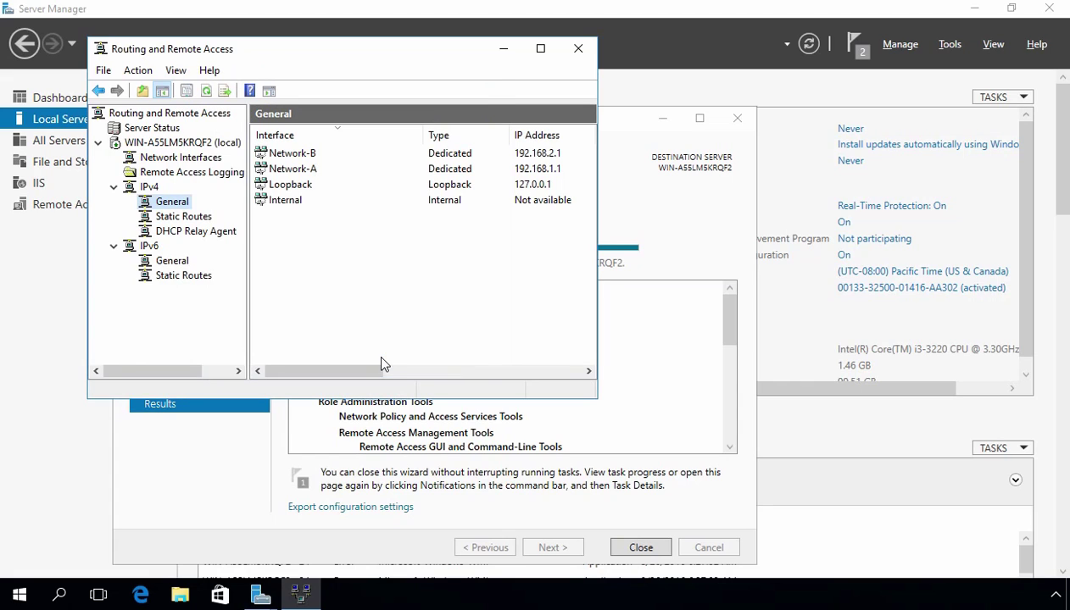
- Add 192.168.1.201 as the server address in the DHCP Relay Agent properties and apply
left_click(171, 234)
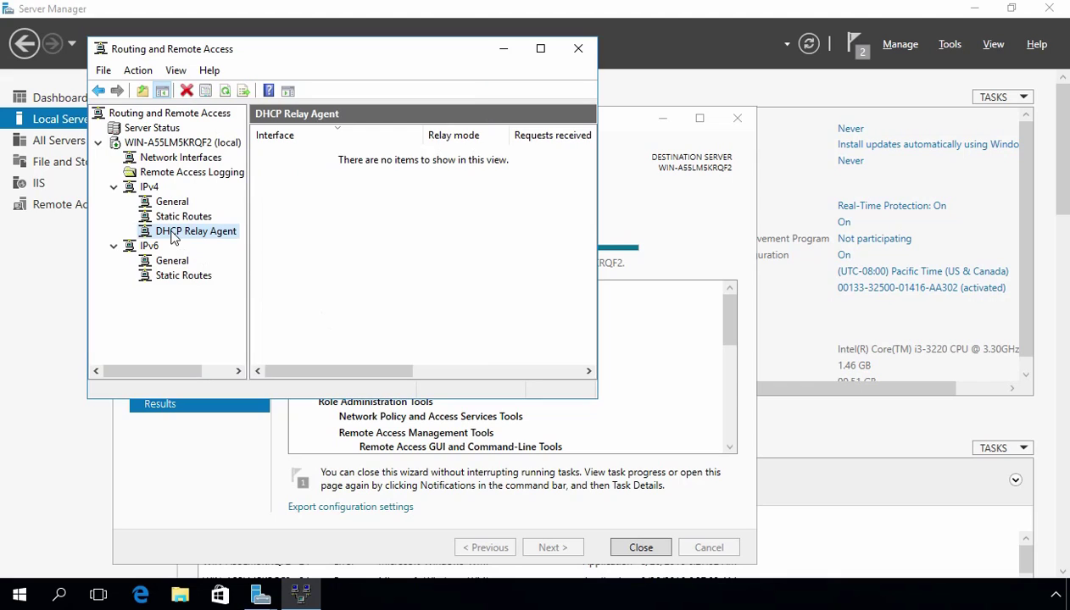
right_click(172, 238)
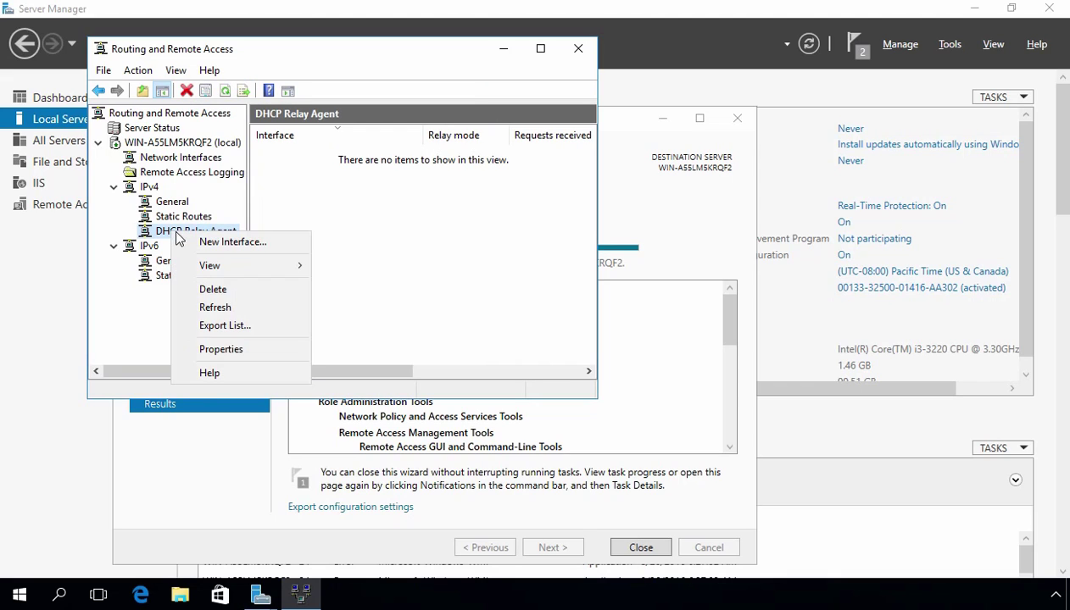
left_click(223, 349)
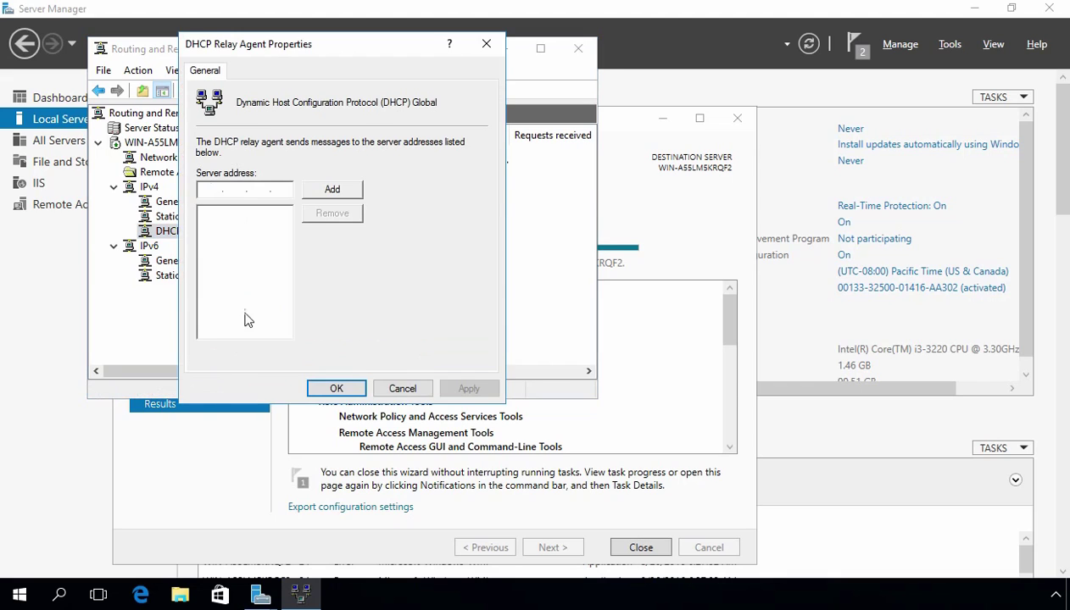
left_click(209, 190)
type("192.168.1.201")
left_click(343, 190)
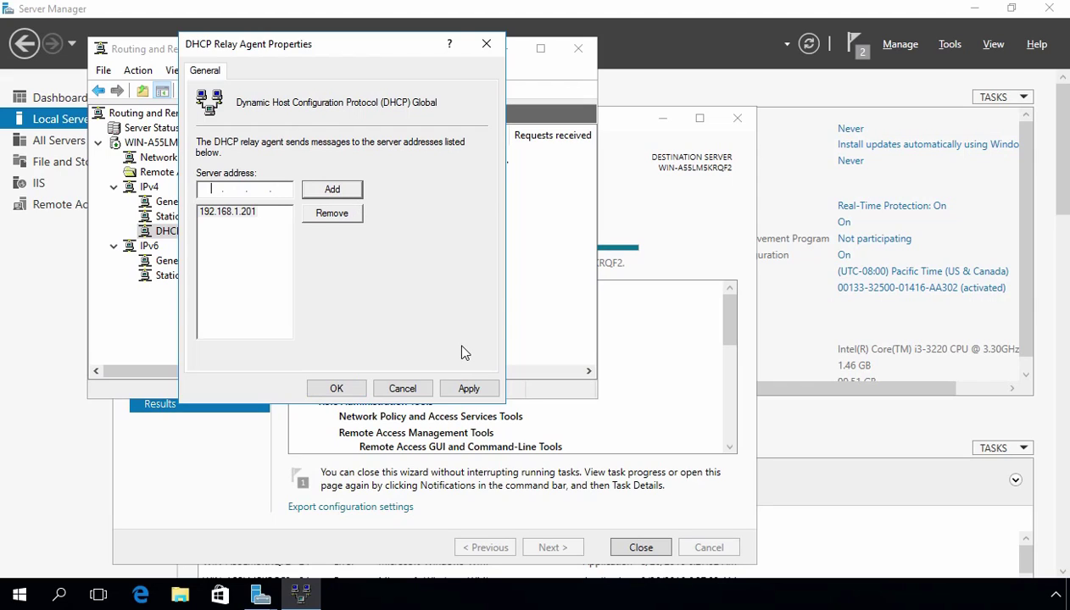
left_click(469, 388)
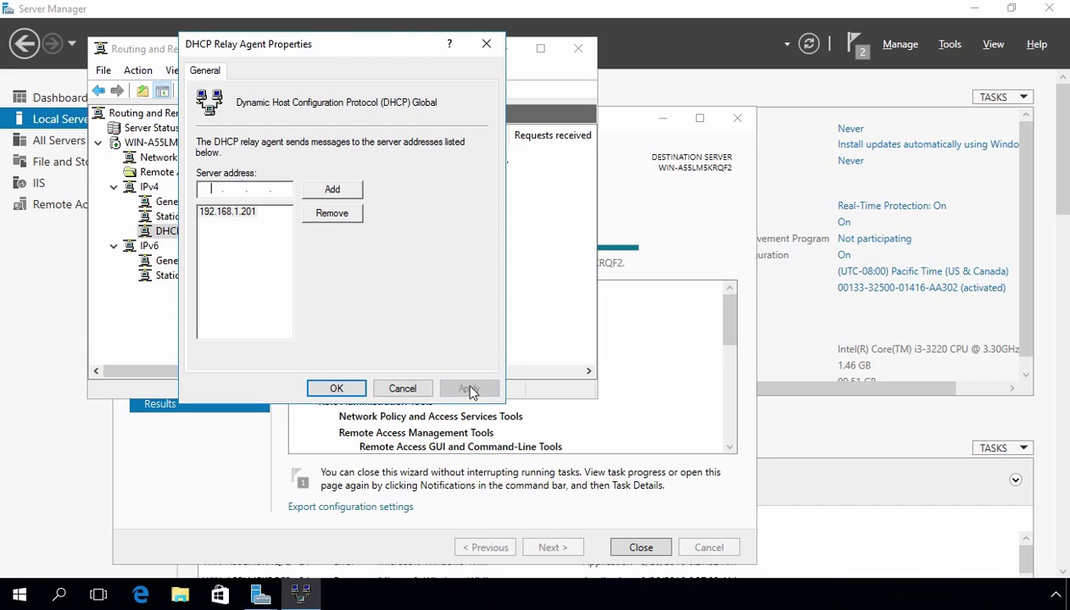
left_click(337, 388)
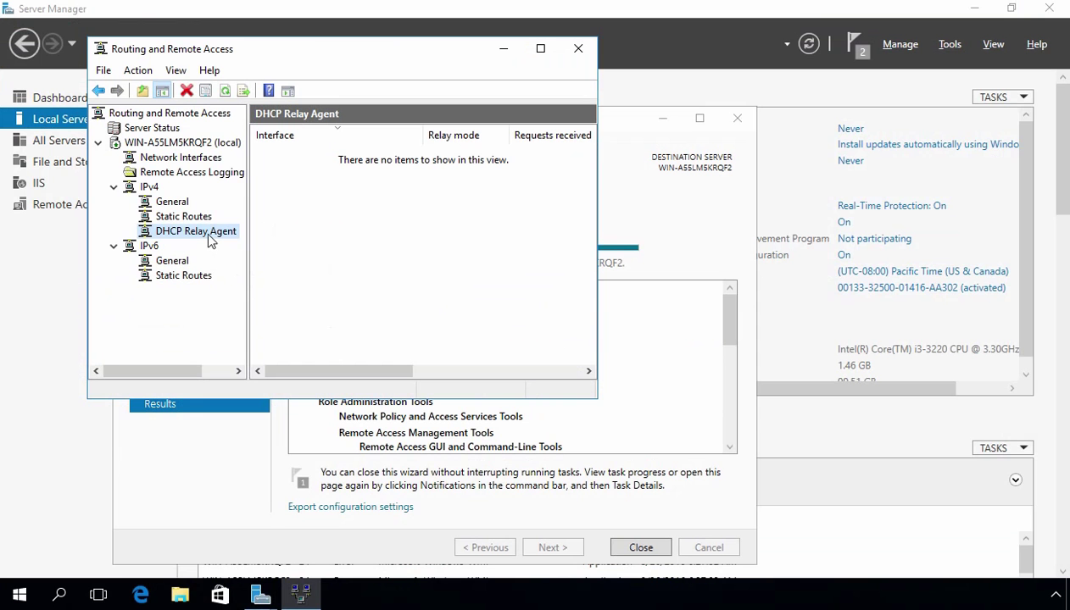
- Add Network-B as a DHCP relay interface with default relay settings and maximize the console
right_click(209, 238)
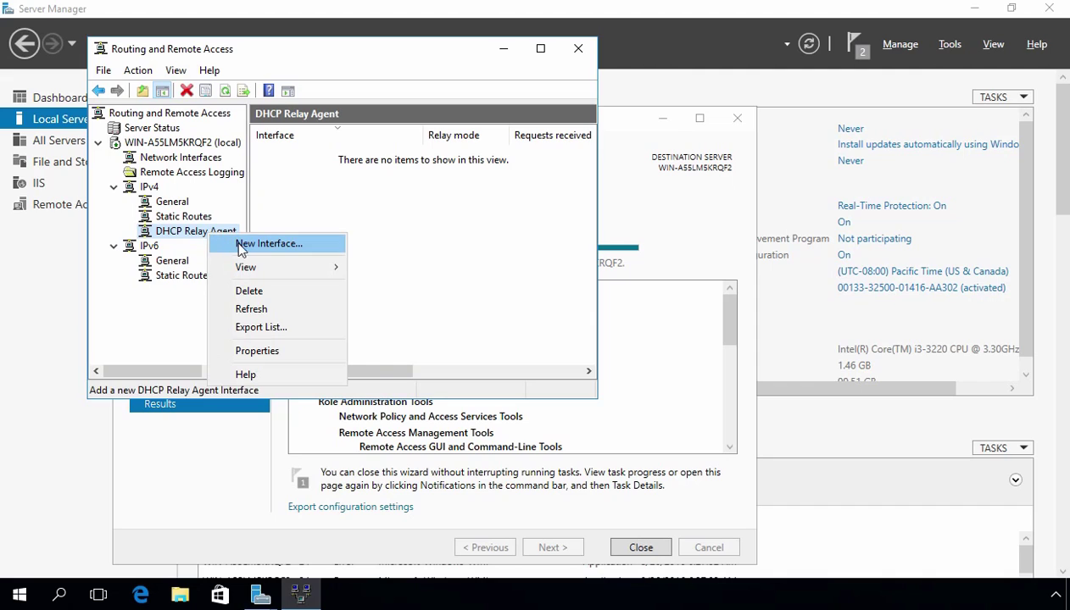
left_click(243, 244)
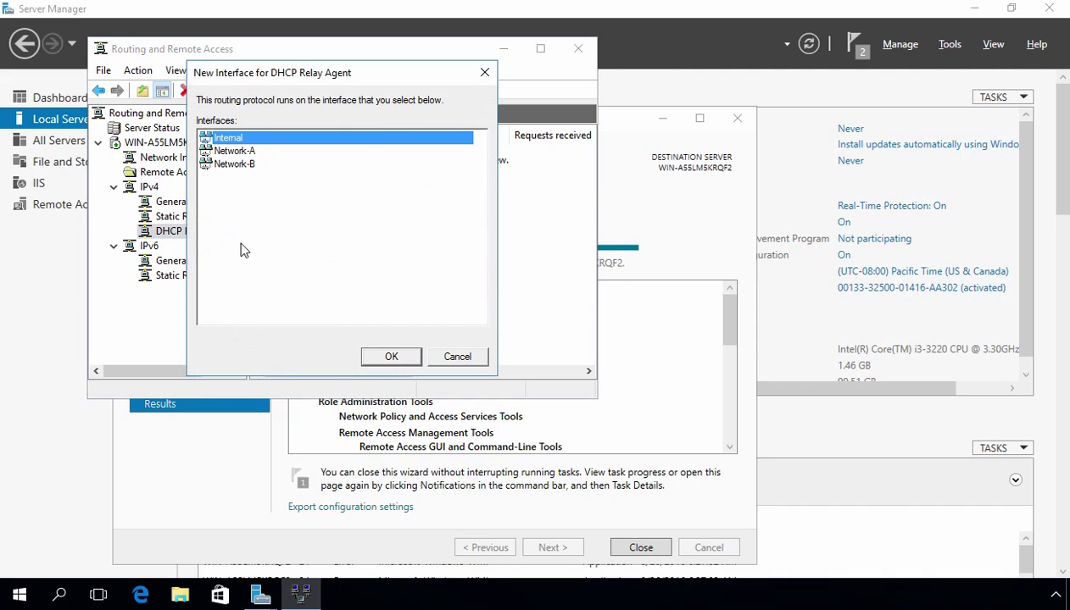
left_click(232, 165)
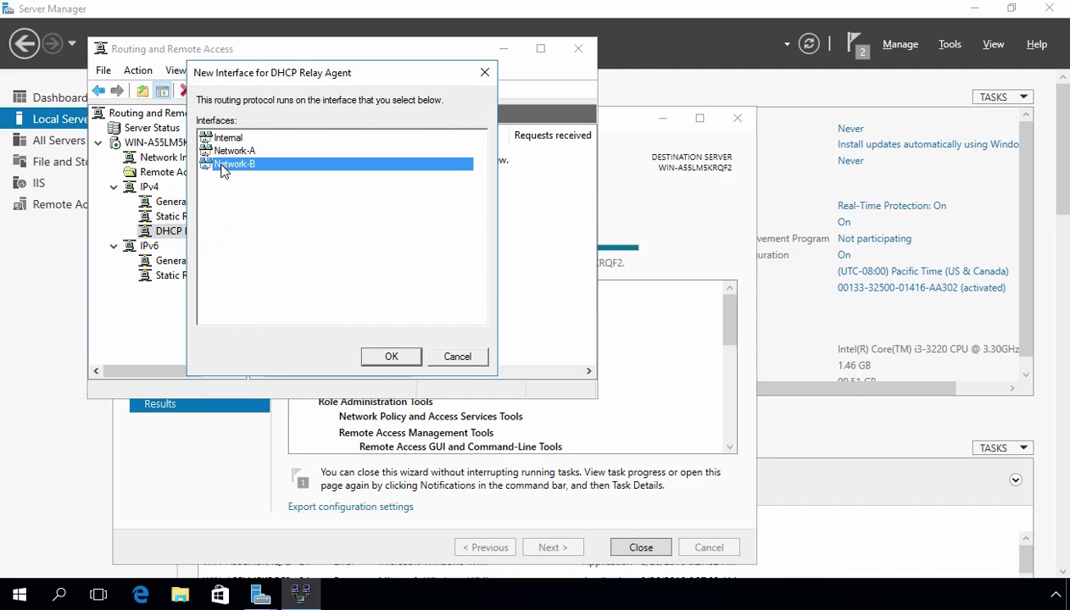
left_click(390, 358)
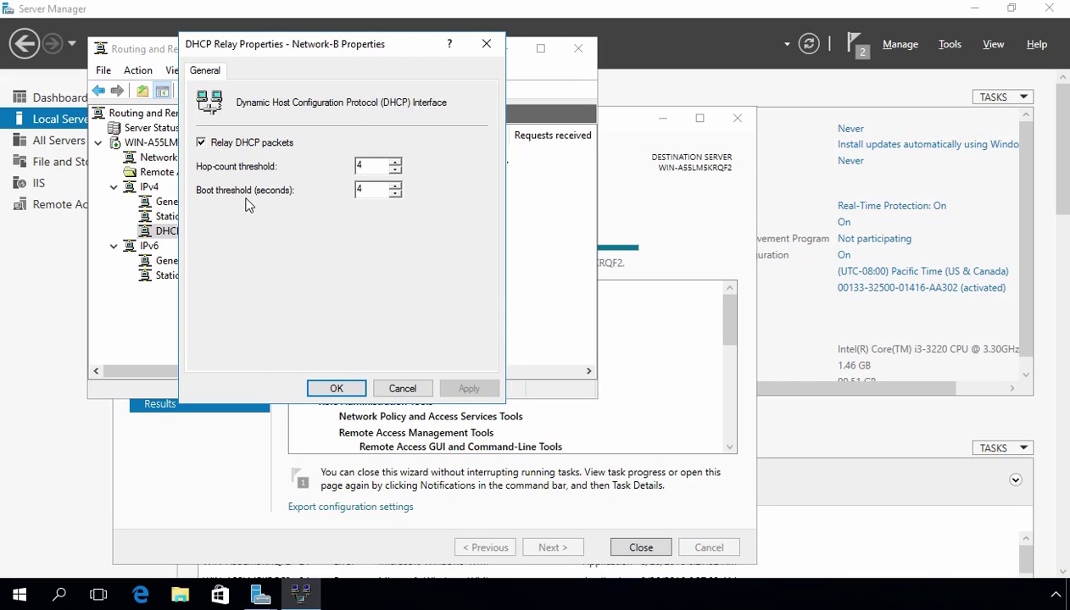
left_click(337, 388)
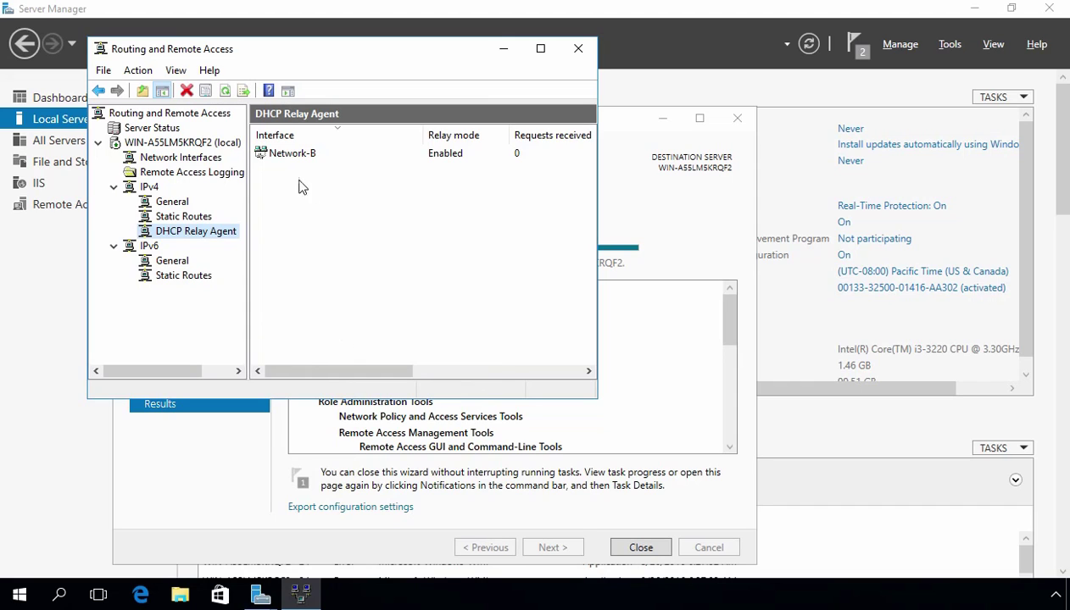
left_click(540, 49)
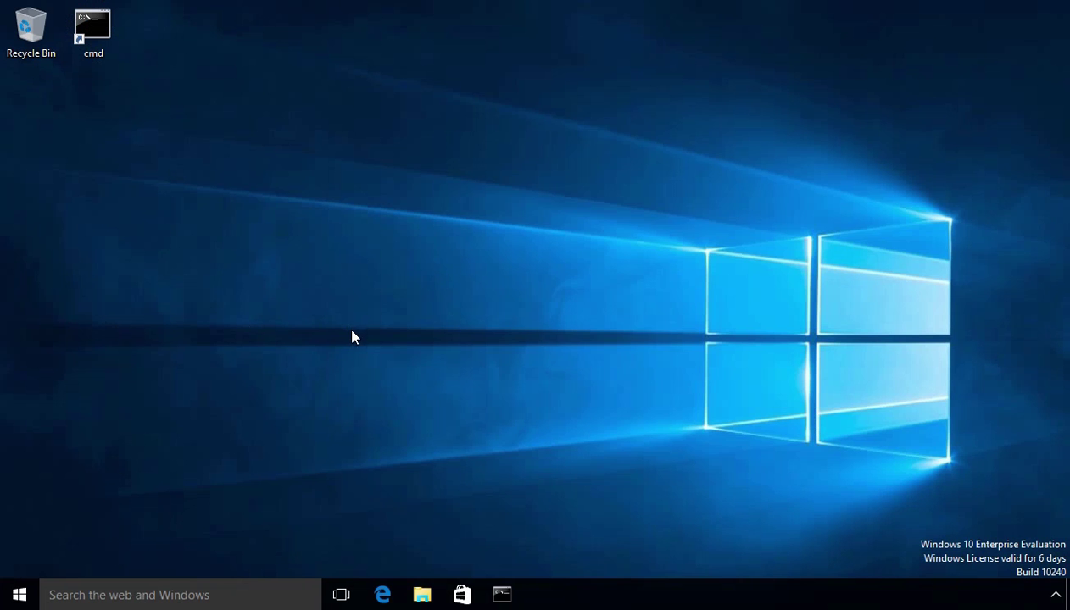
- Open Network Connections from the Start button's menu and enable the Ethernet adapter
right_click(20, 590)
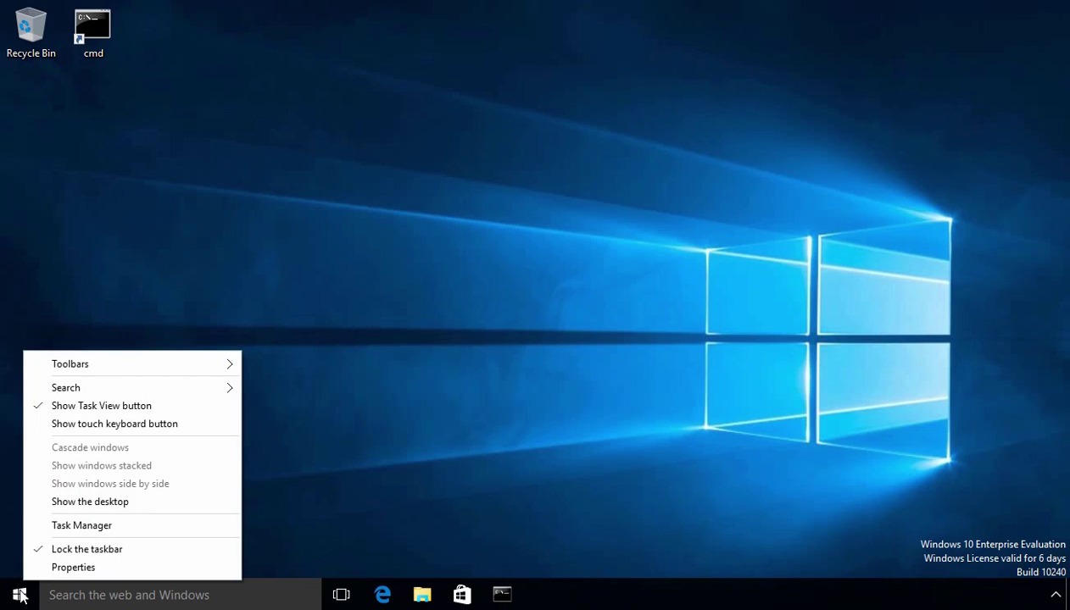
left_click(19, 592)
right_click(18, 594)
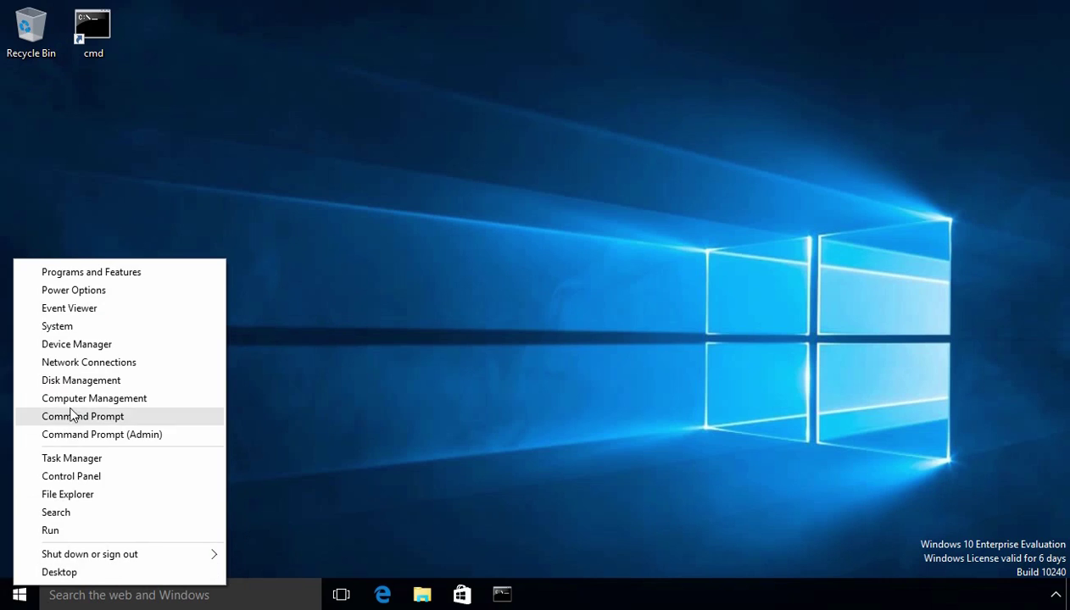
left_click(76, 362)
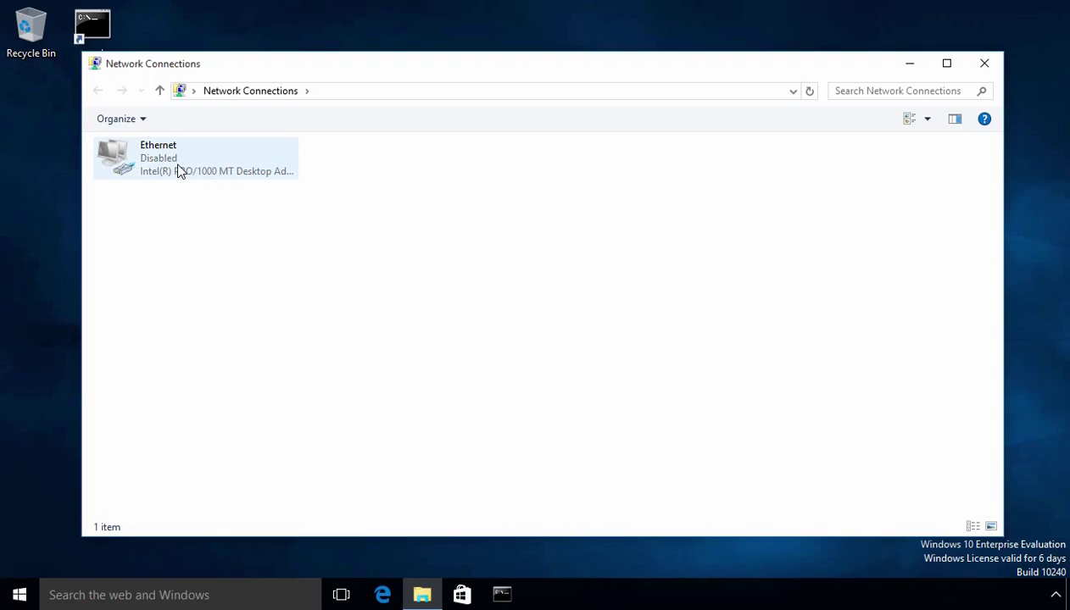
double_click(178, 171)
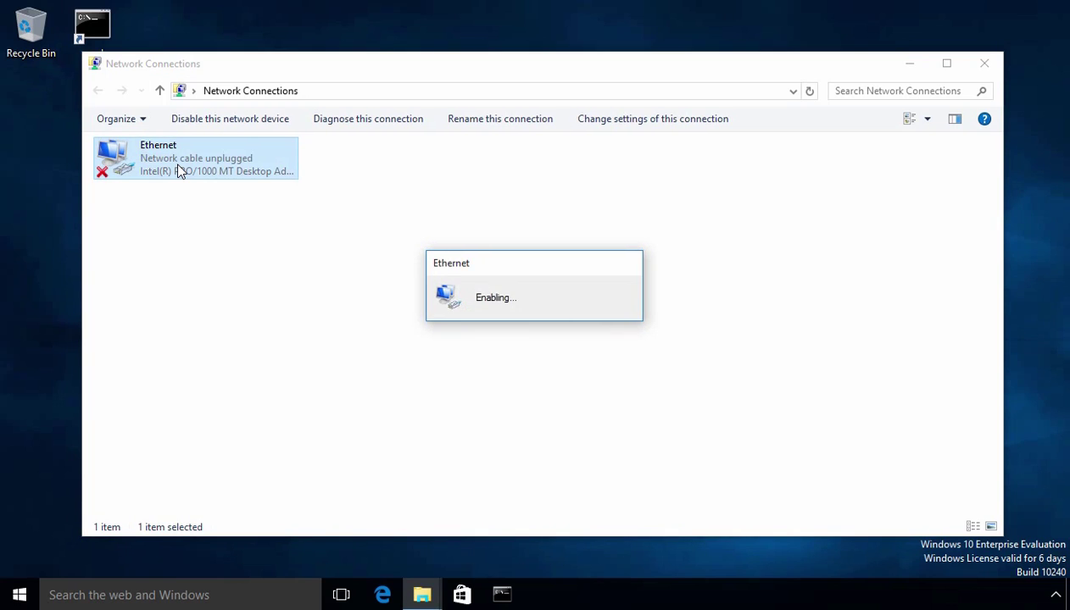
- Confirm Ethernet's IPv4 settings obtain IP and DNS addresses automatically, then close the dialogs
right_click(179, 171)
left_click(236, 324)
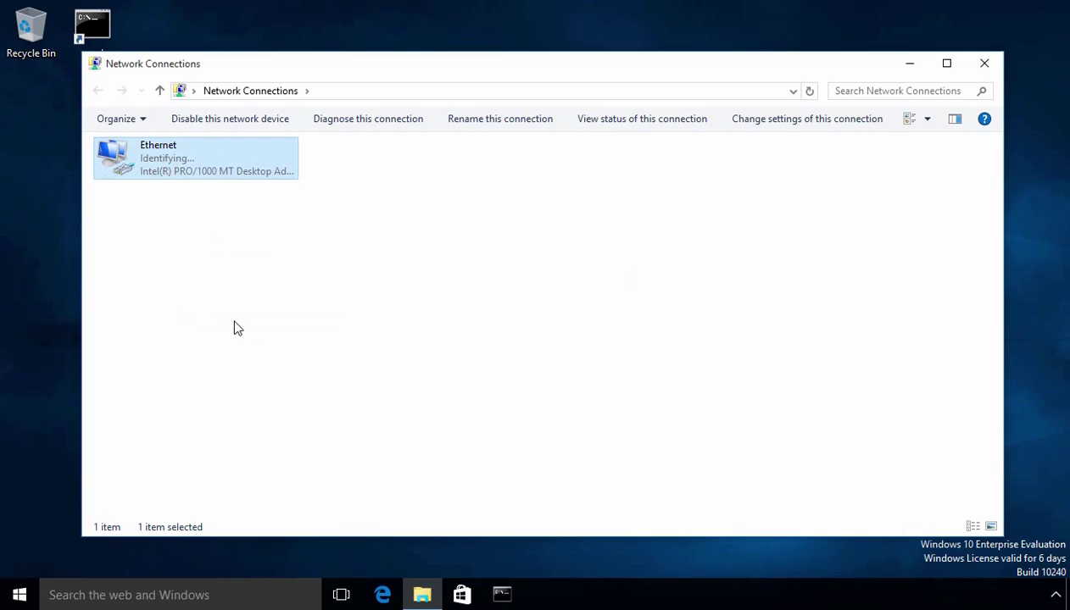
left_click(191, 321)
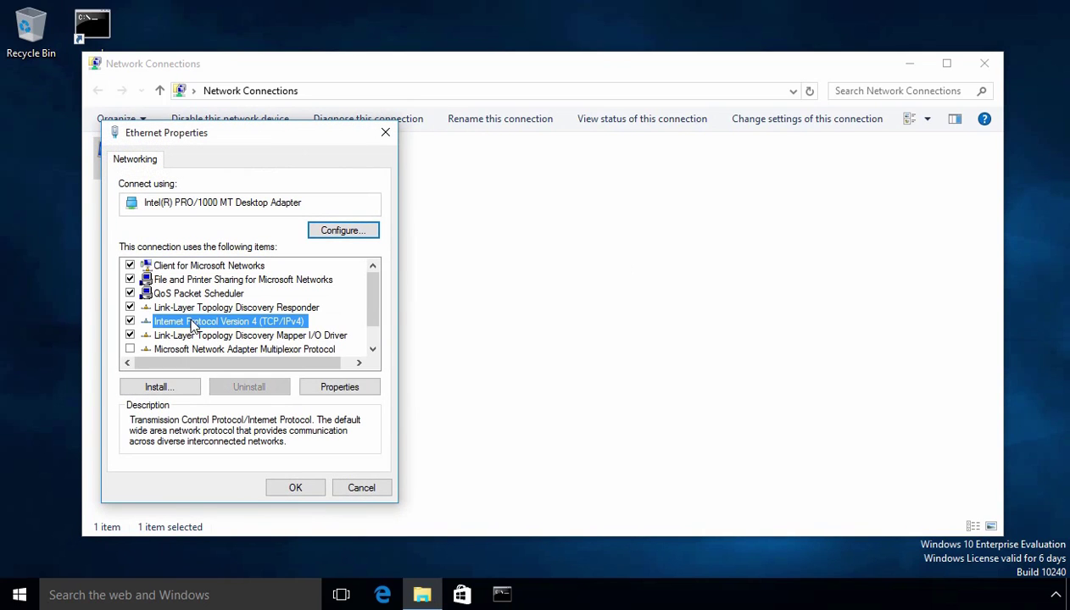
left_click(319, 388)
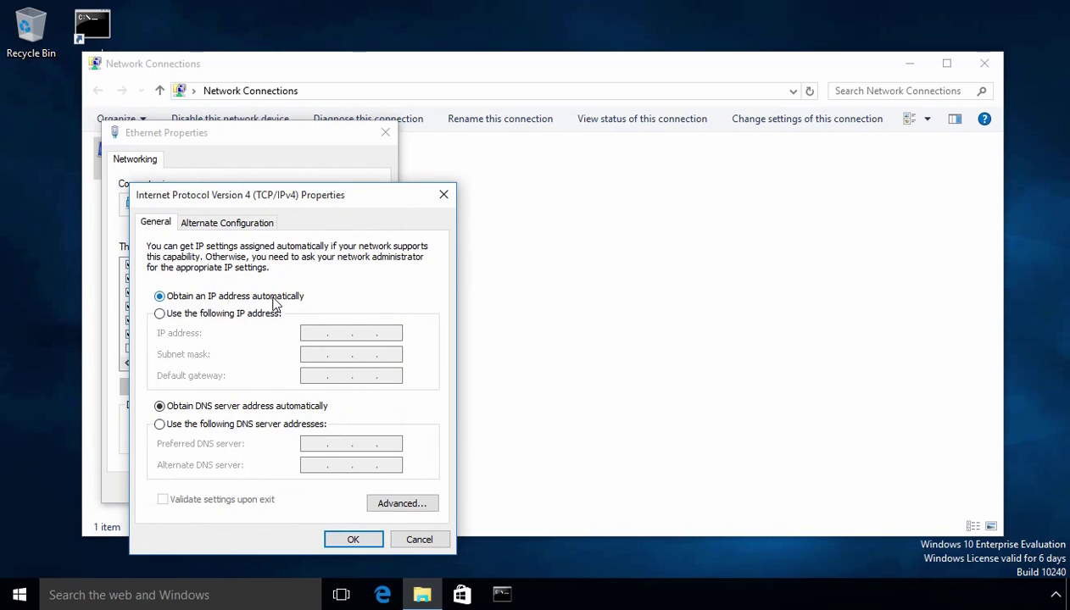
left_click(350, 539)
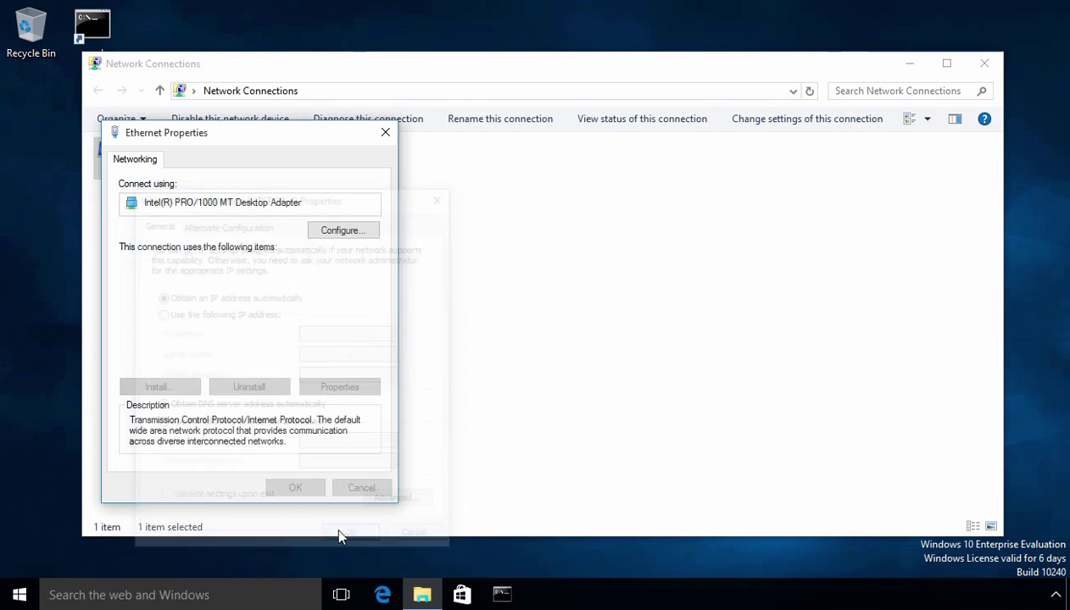
left_click(294, 489)
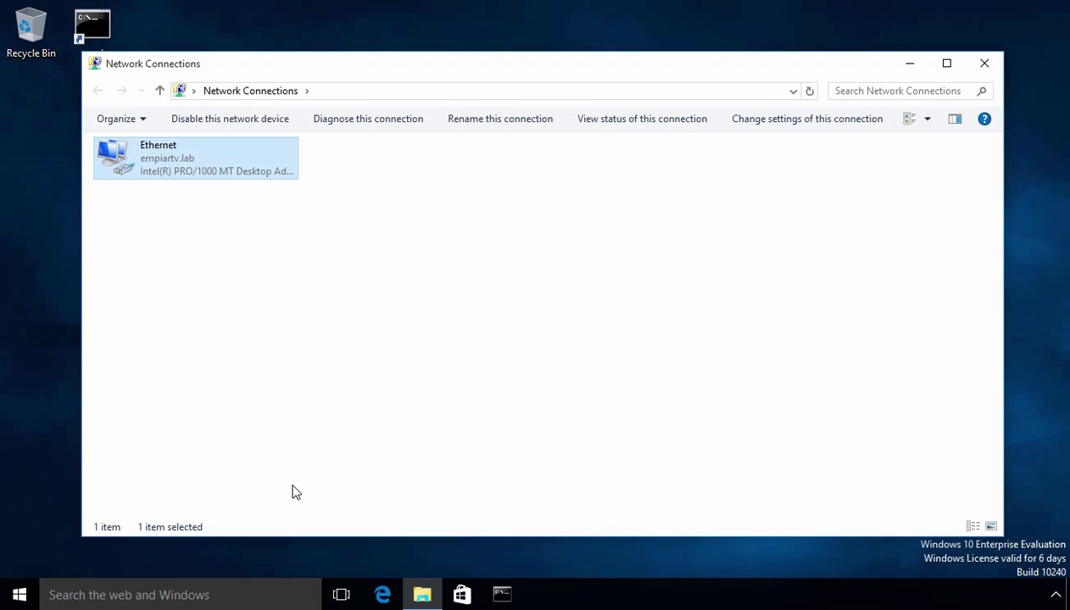
- Check the Ethernet details: IPv4 address 192.168.2.2, gateway 192.168.2.1, DHCP server 192.168.1.201
right_click(169, 155)
left_click(193, 188)
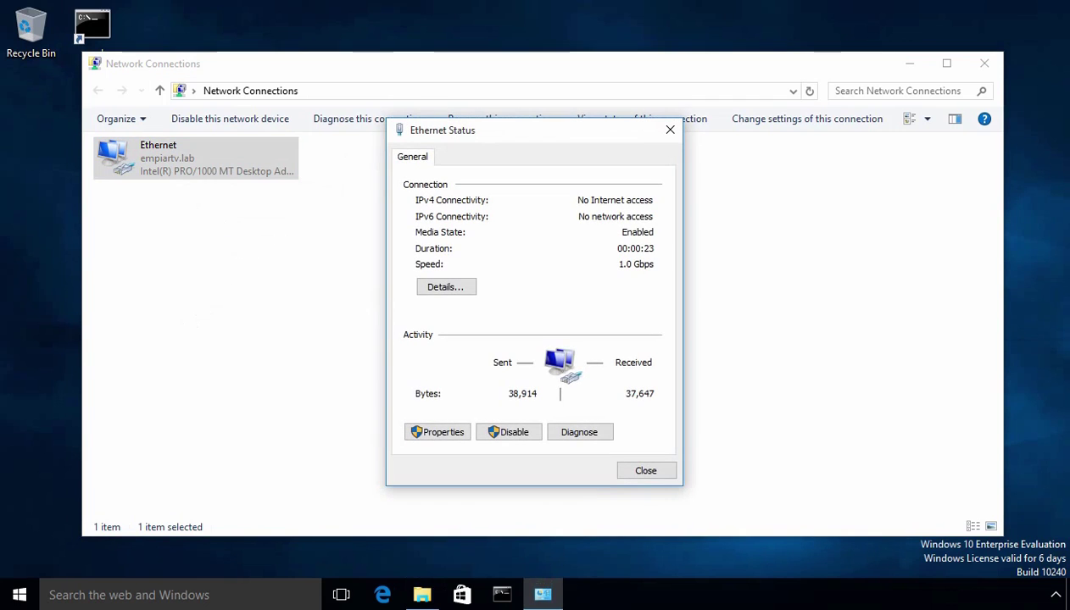
left_click(442, 289)
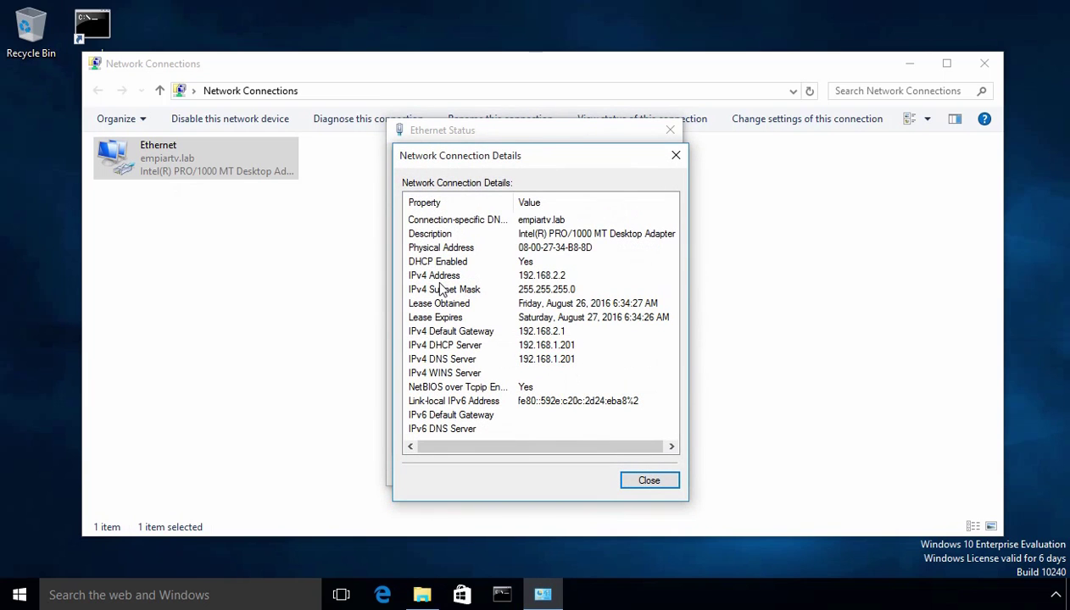
left_click(437, 276)
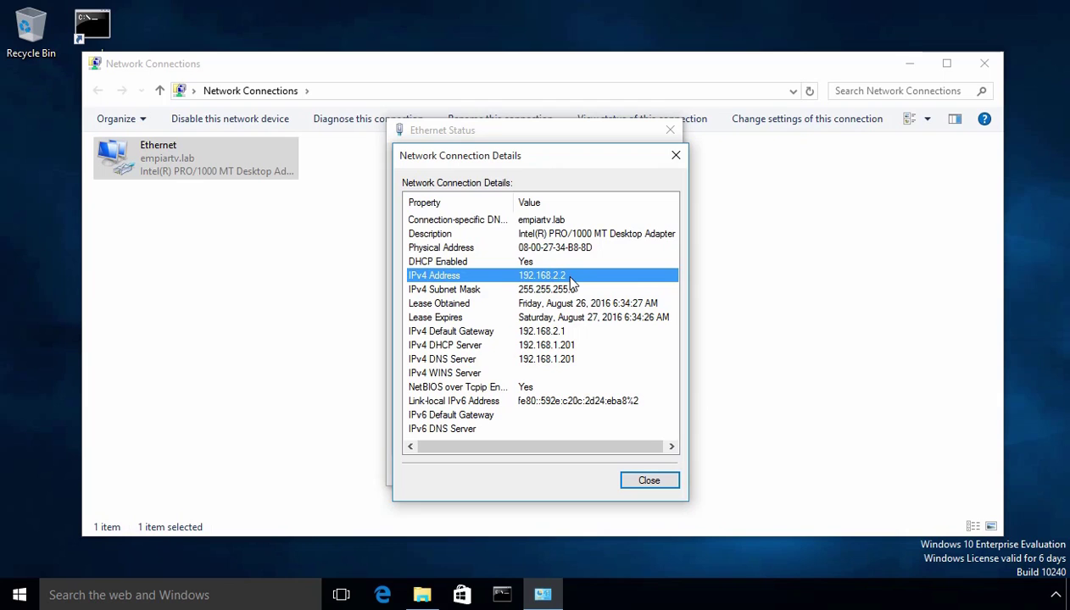
left_click(473, 333)
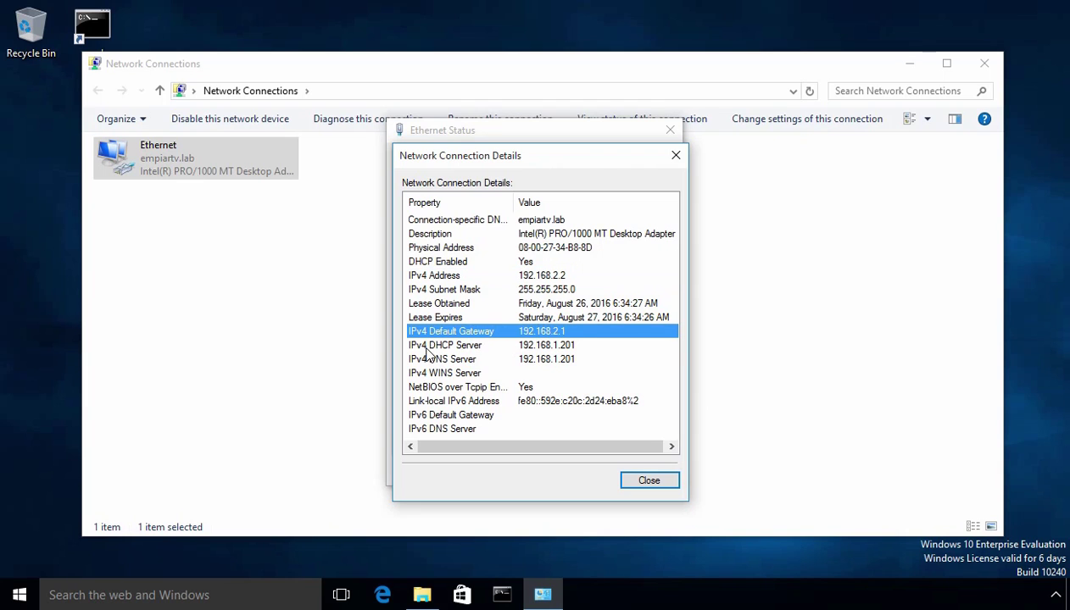
left_click(480, 346)
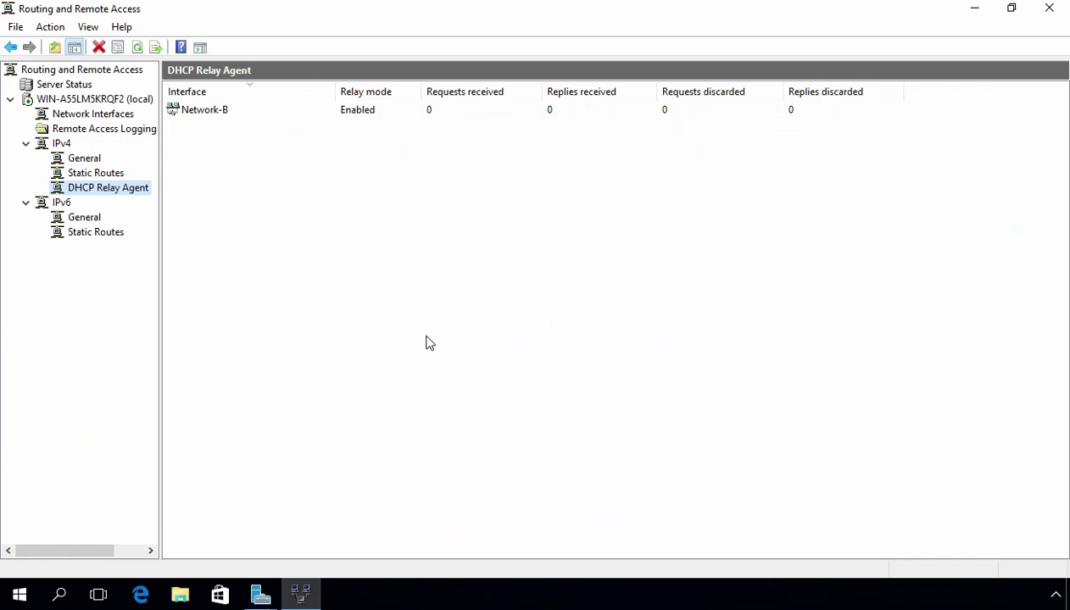
- Refresh the DHCP Relay Agent view and inspect Network-B's counters: 5 requests, 2 replies, 3 discarded
right_click(302, 192)
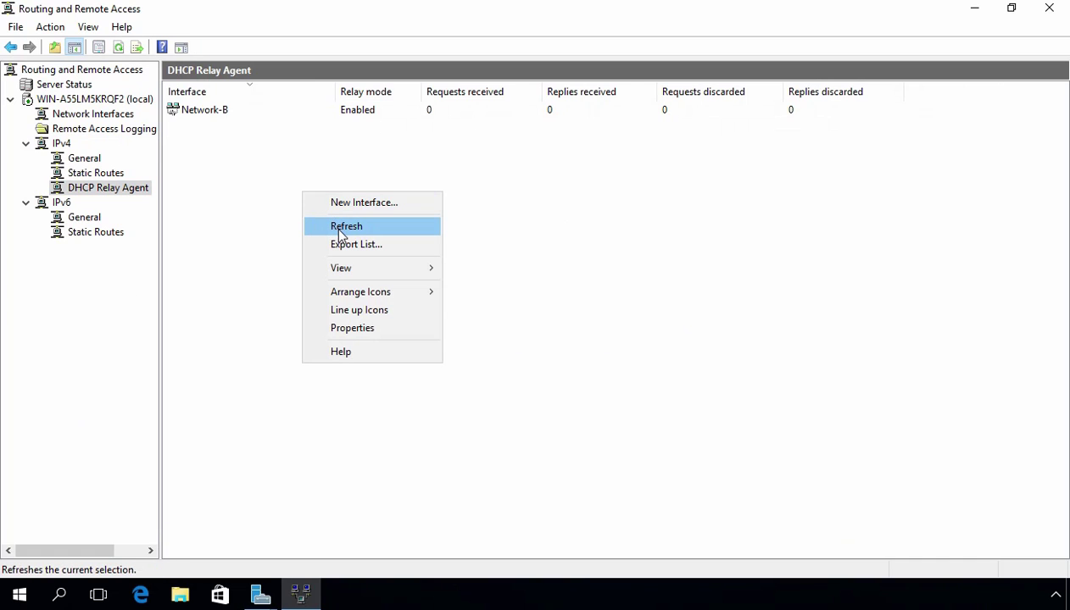
left_click(340, 227)
left_click(187, 111)
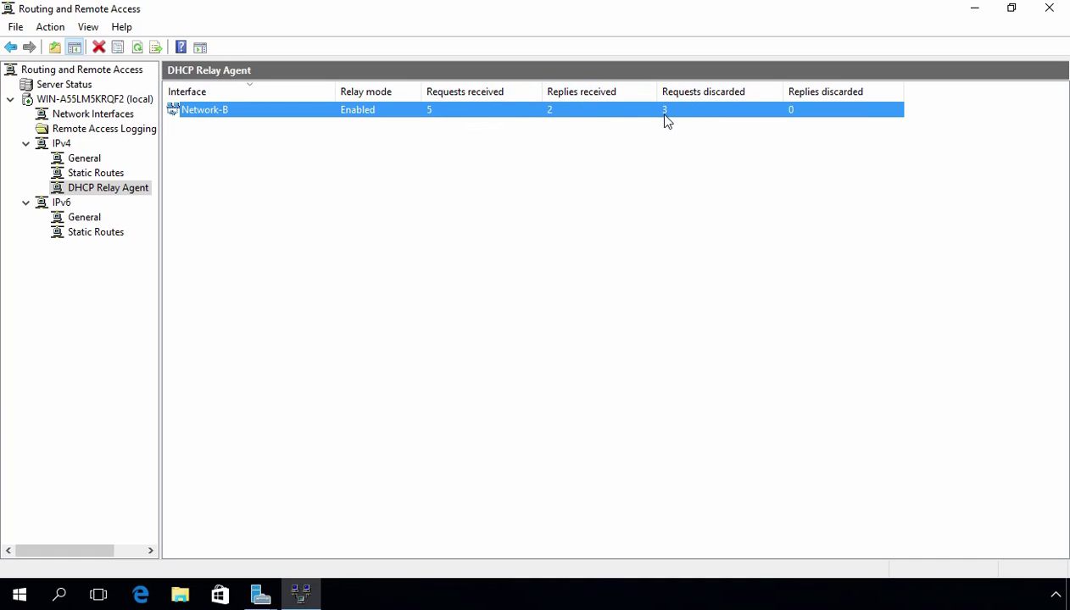
left_click(513, 285)
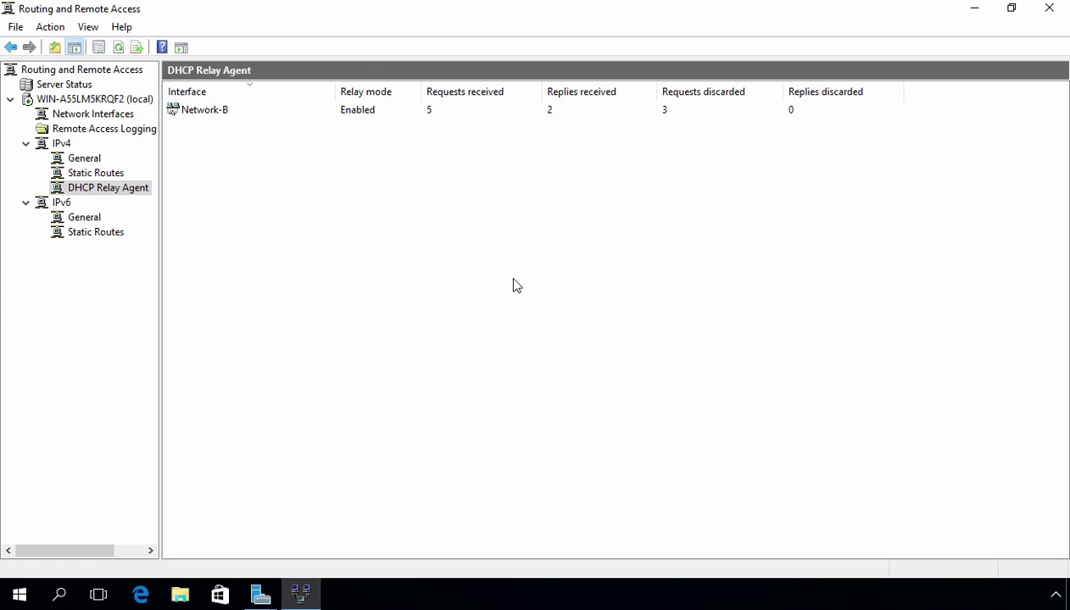
left_click(479, 253)
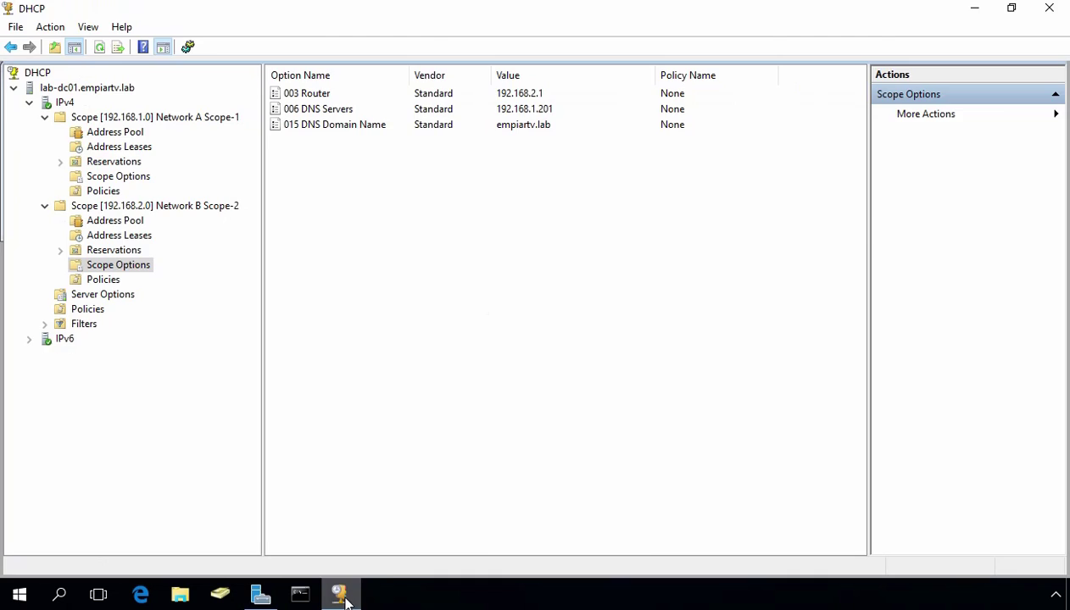
- Launch the Wireshark installer from the Downloads folder in File Explorer
left_click(343, 598)
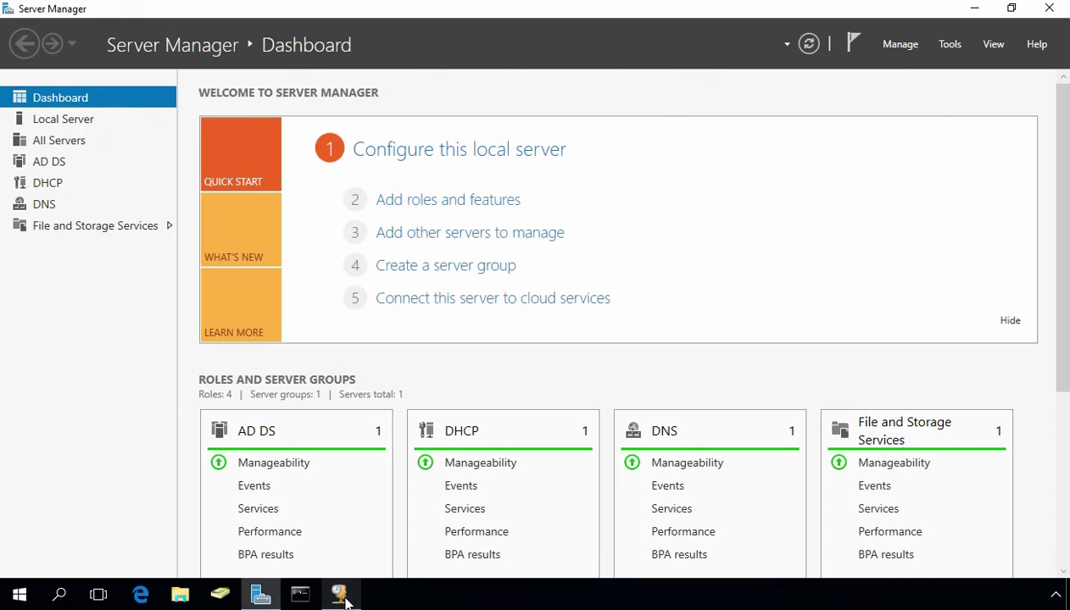
left_click(188, 597)
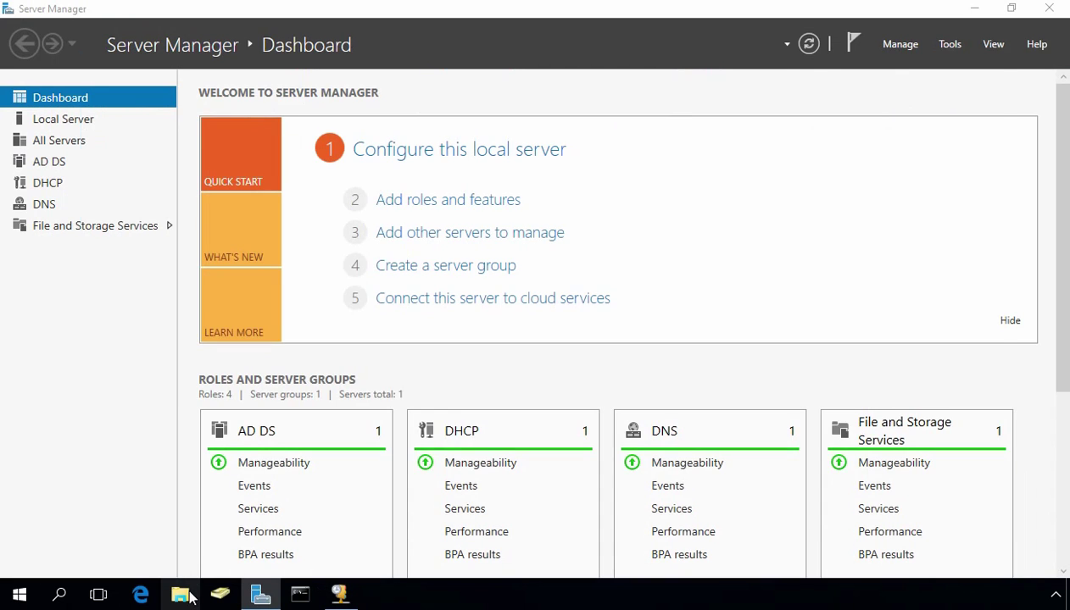
left_click(170, 180)
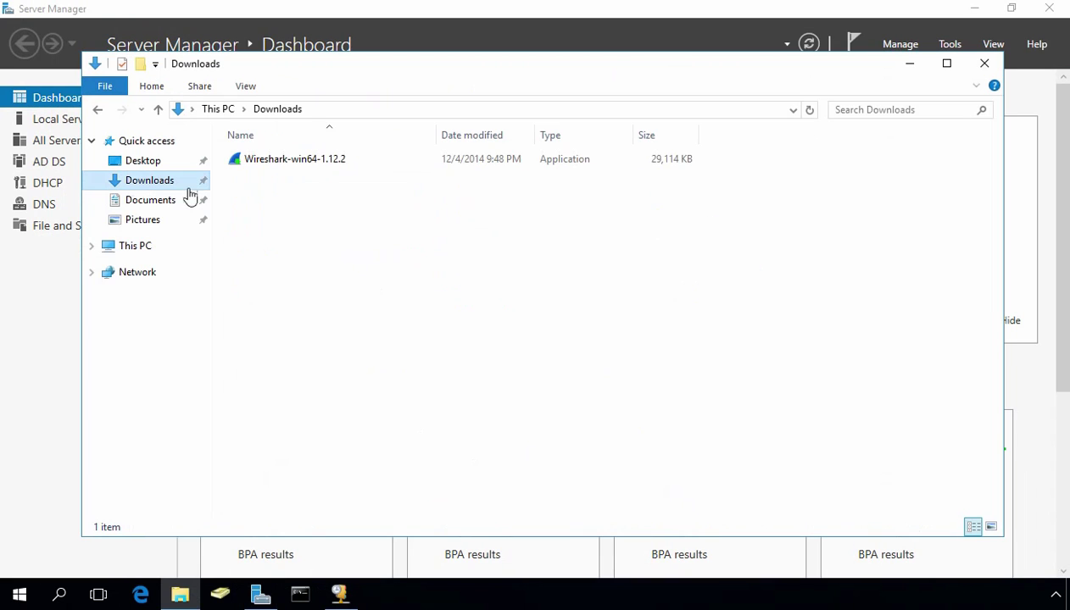
left_click(288, 163)
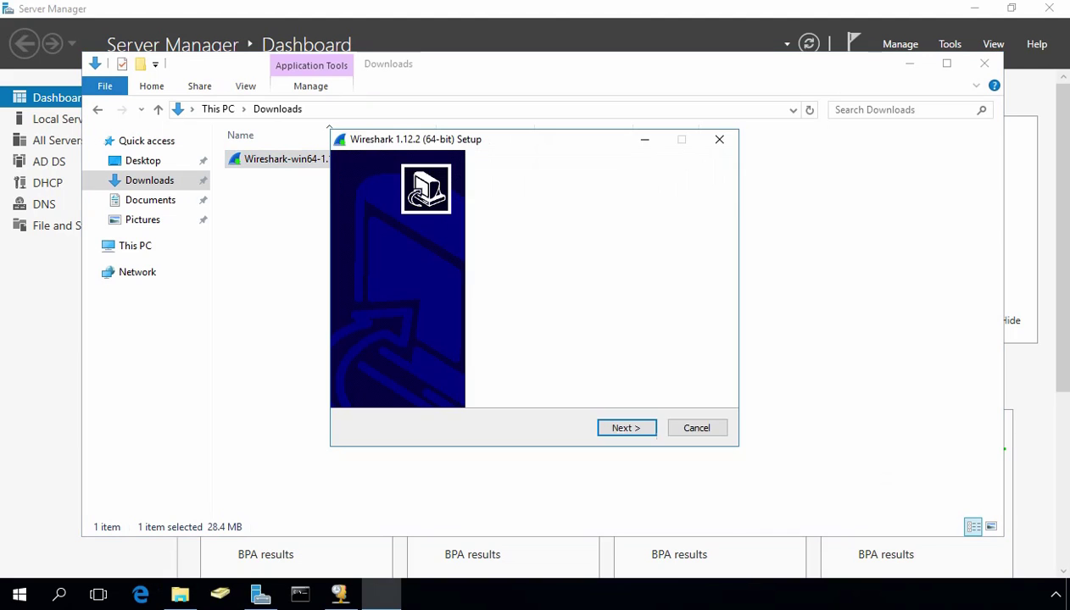
- Accept the license and default components, tasks and folder, and start installing Wireshark
left_click(624, 432)
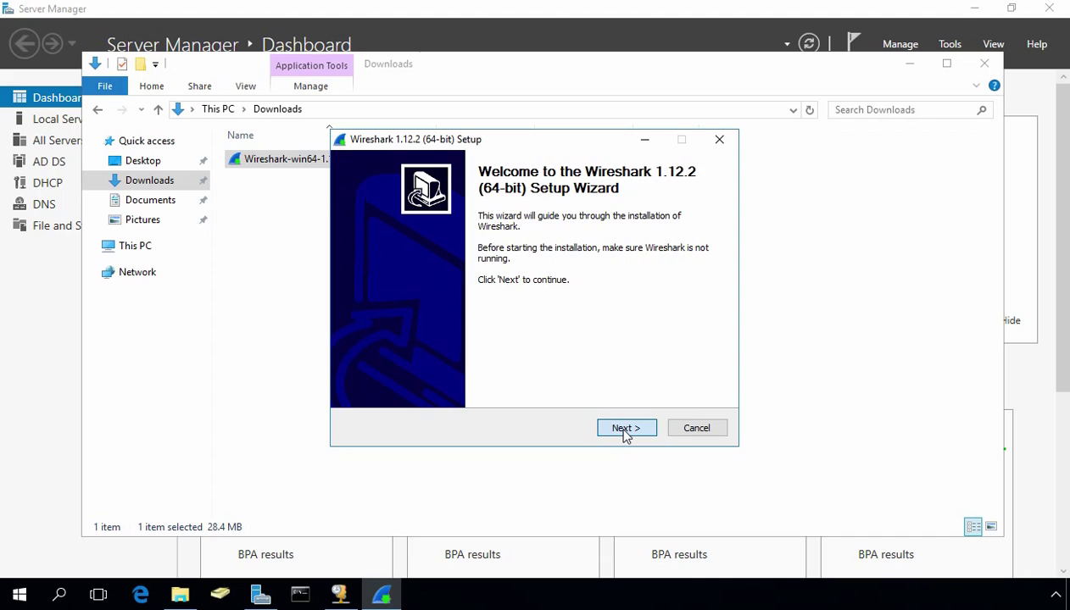
left_click(625, 428)
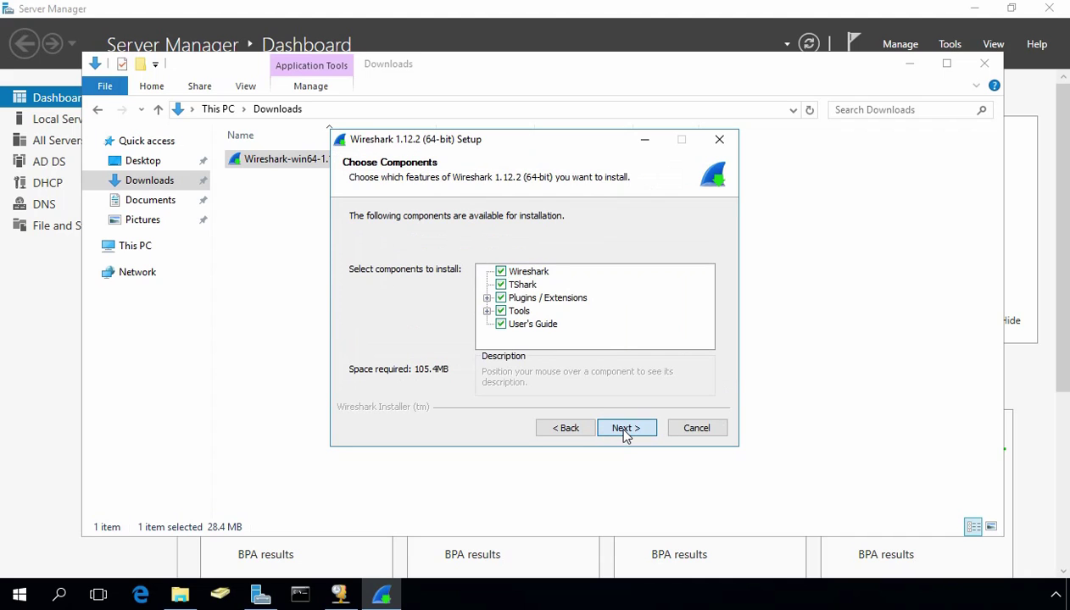
left_click(624, 428)
left_click(625, 428)
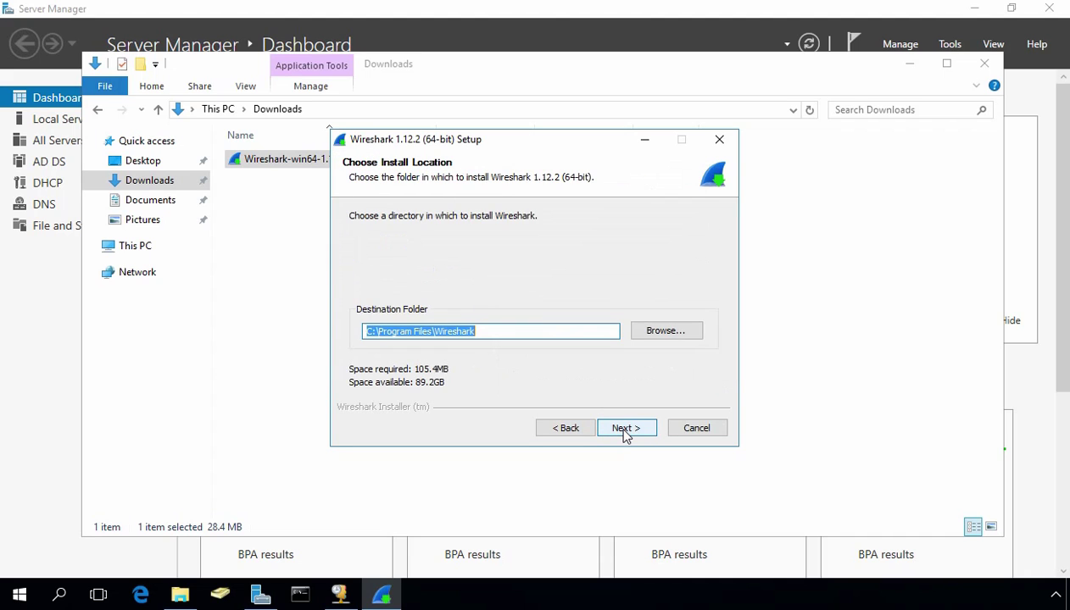
left_click(625, 428)
left_click(626, 428)
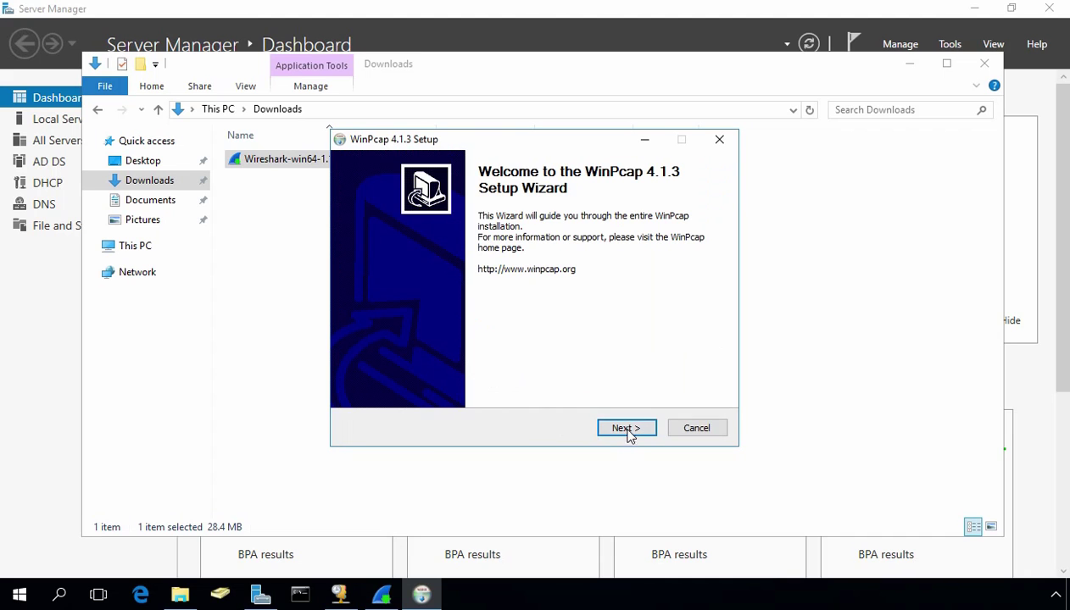
- Install WinPcap 4.1.3 with boot-time driver start, then finish setup with Run Wireshark checked
left_click(625, 428)
left_click(626, 429)
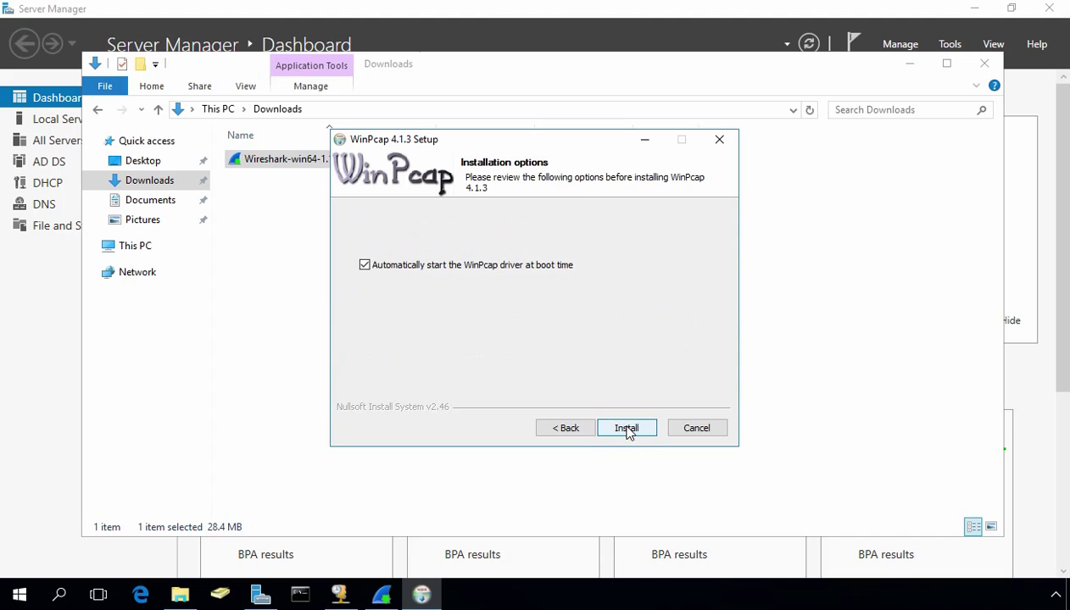
left_click(626, 429)
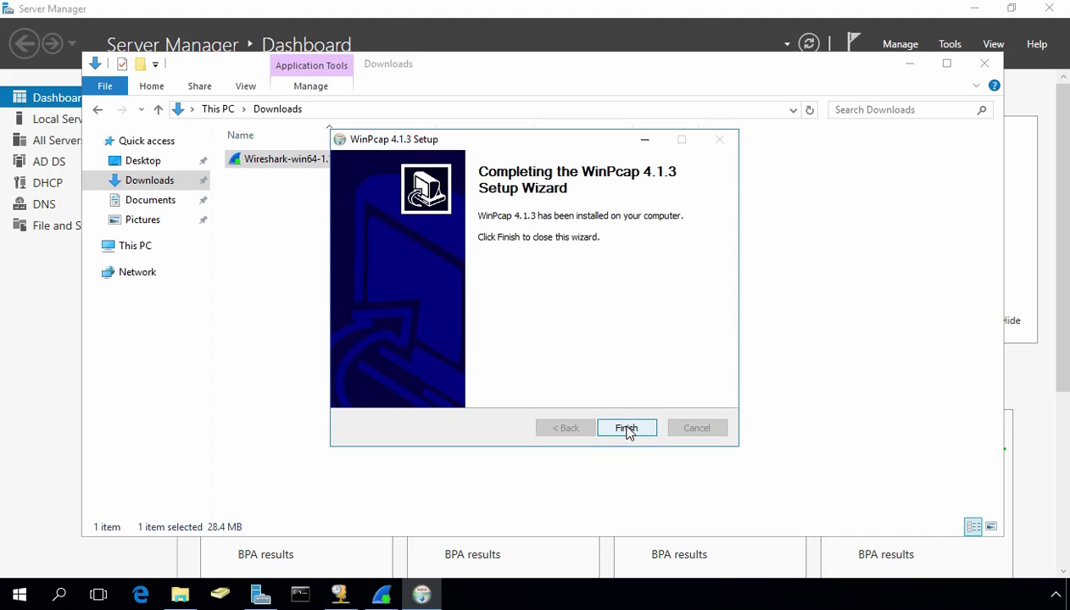
left_click(626, 429)
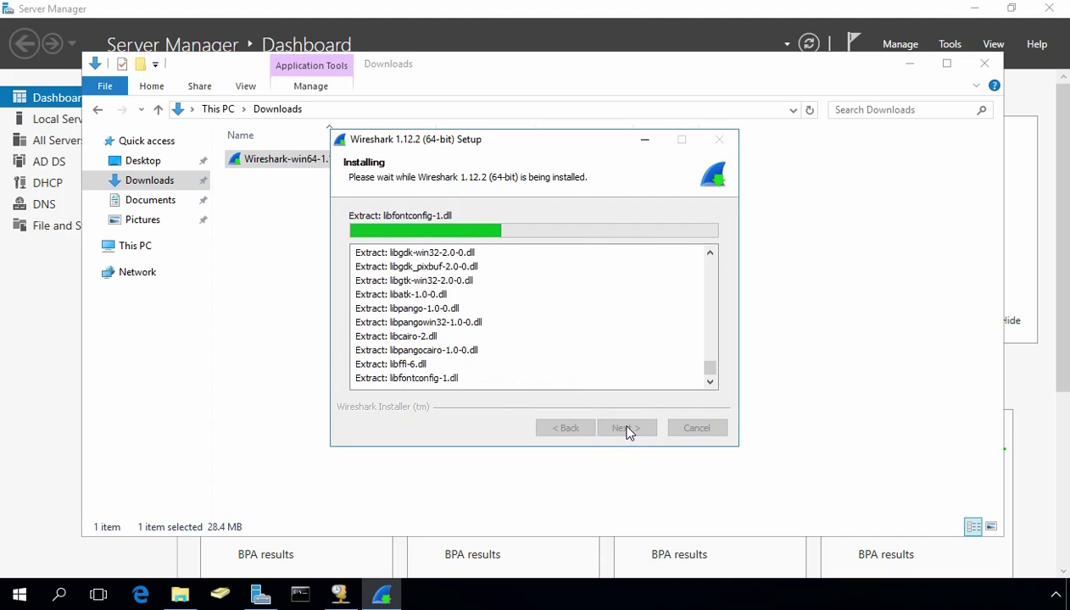
left_click(626, 428)
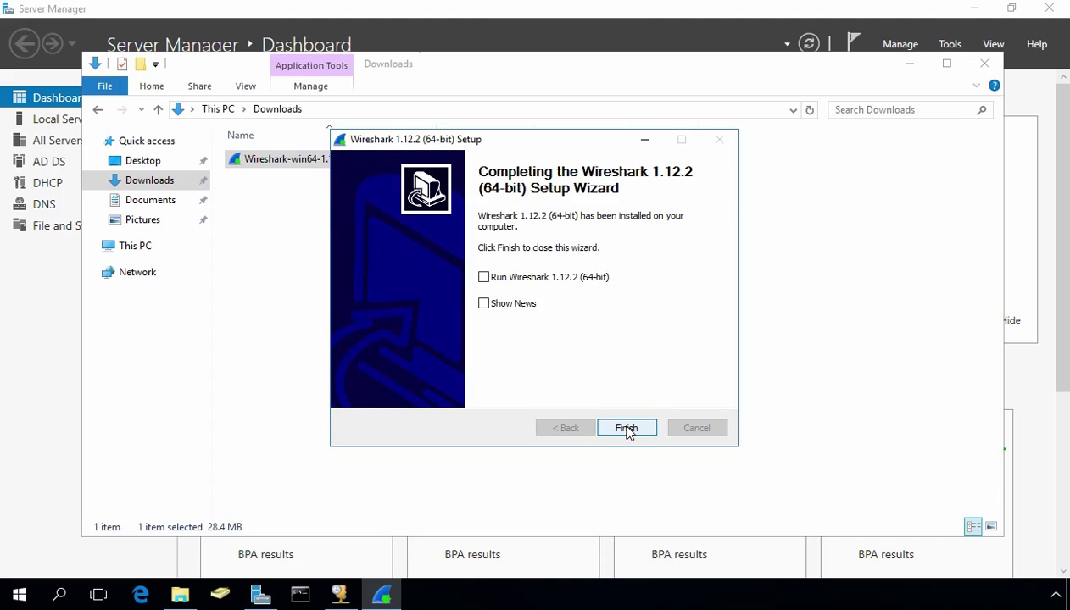
left_click(510, 276)
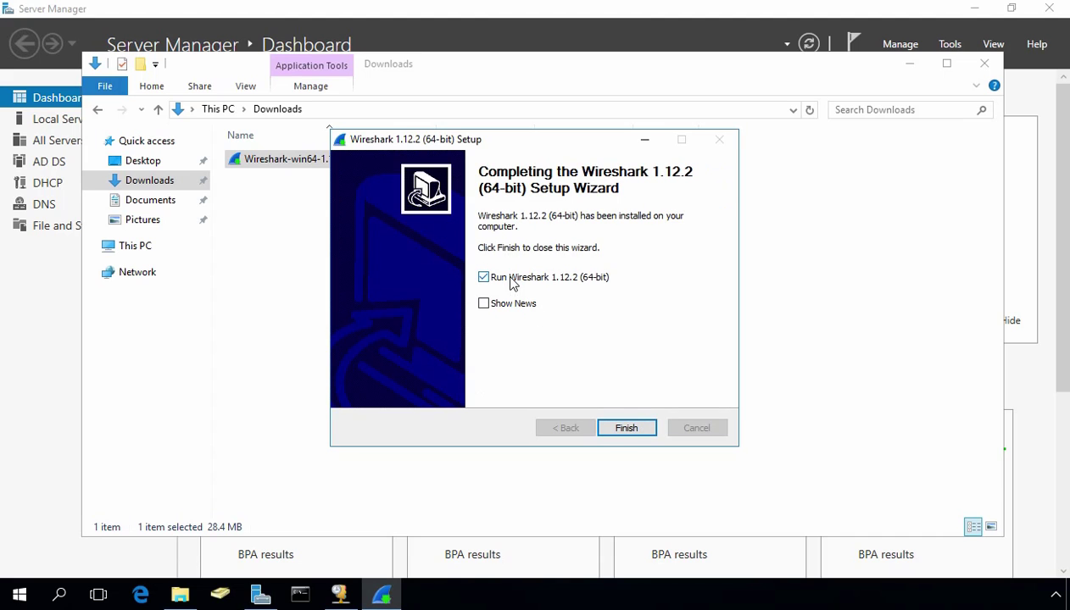
left_click(611, 424)
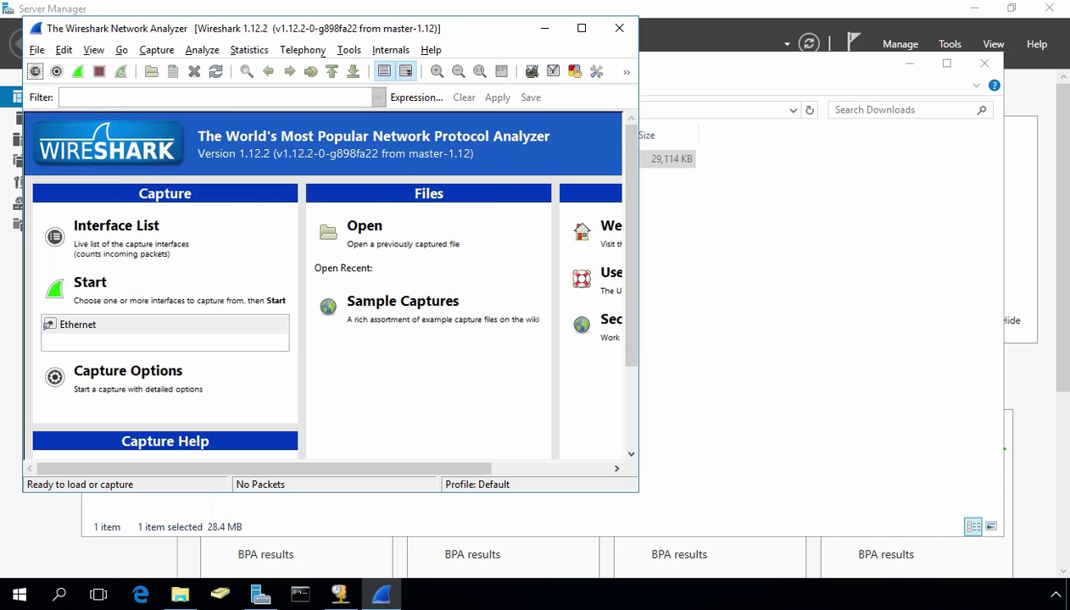
- Maximize Wireshark and close the Network Connection Details and Ethernet Status dialogs
double_click(446, 33)
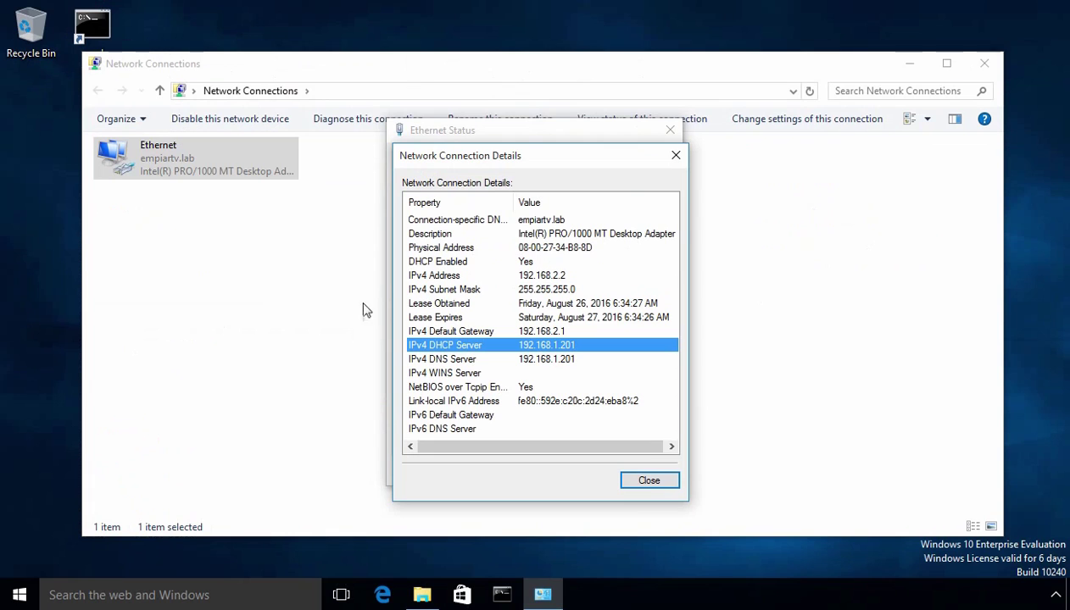
left_click(654, 473)
left_click(627, 470)
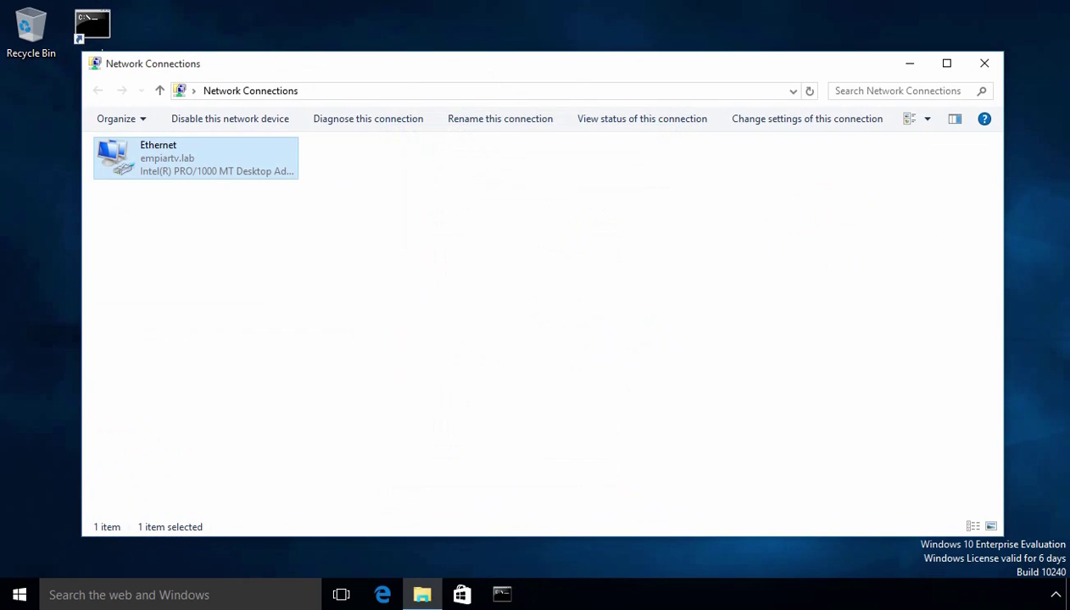
- Run ipconfig /release in the Windows 10 client's command prompt
left_click(503, 597)
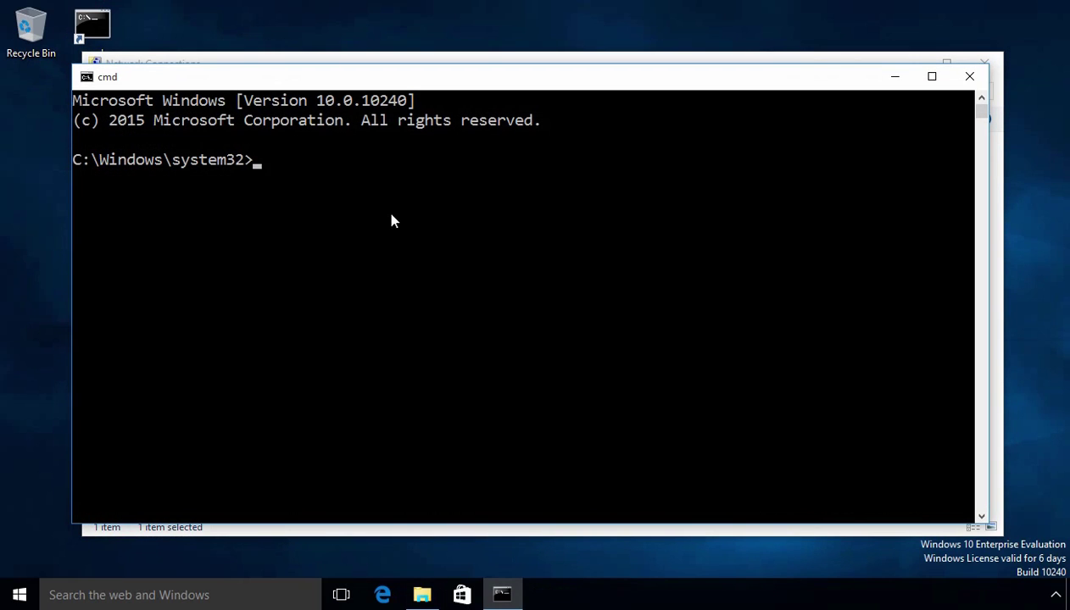
type("ipconfig")
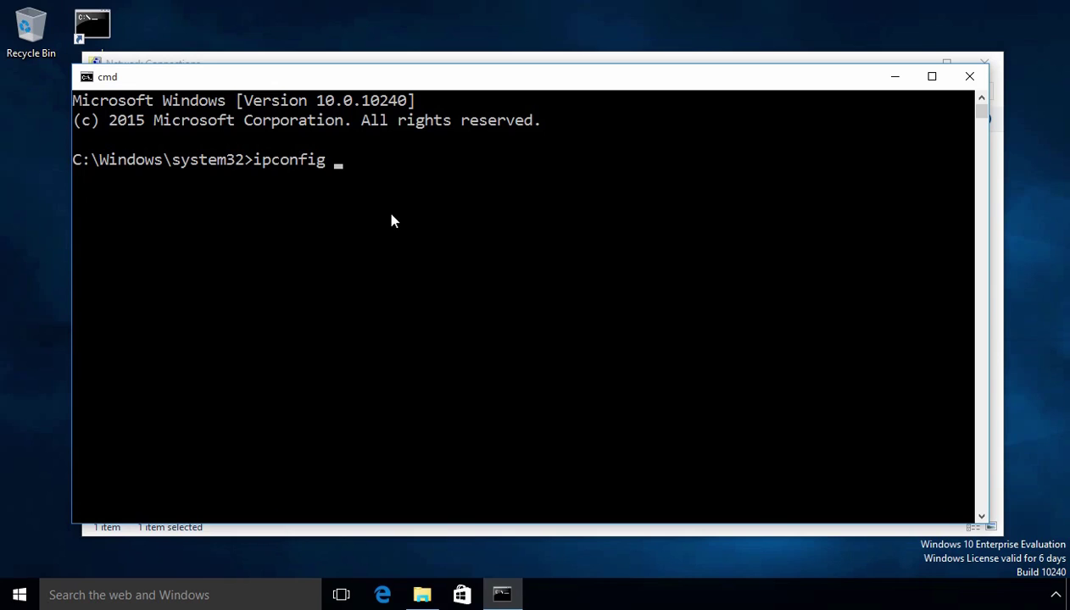
type(" /release")
key("Return")
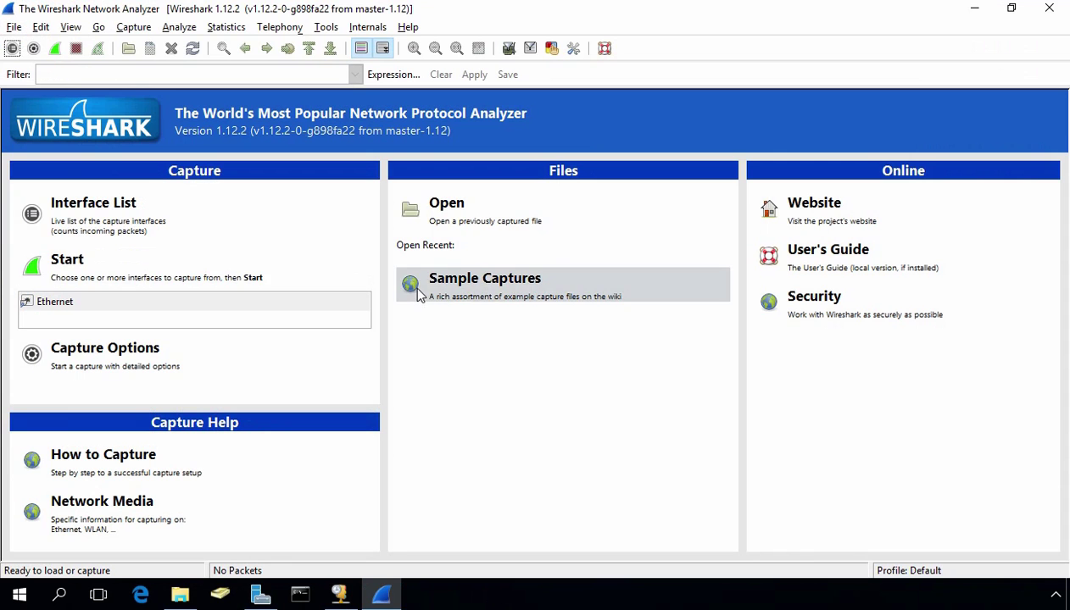
- Start a live Ethernet capture in Wireshark, then run ipconfig /renew on the client
left_click(105, 277)
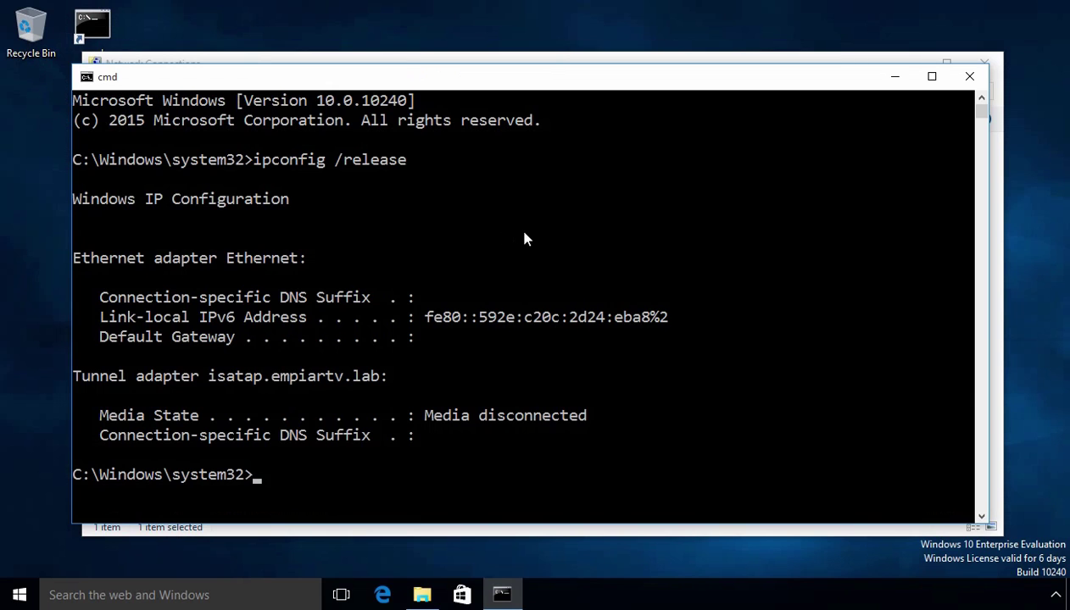
key("Up")
key("BackSpace")
key("BackSpace")
key("BackSpace")
key("BackSpace")
key("BackSpace")
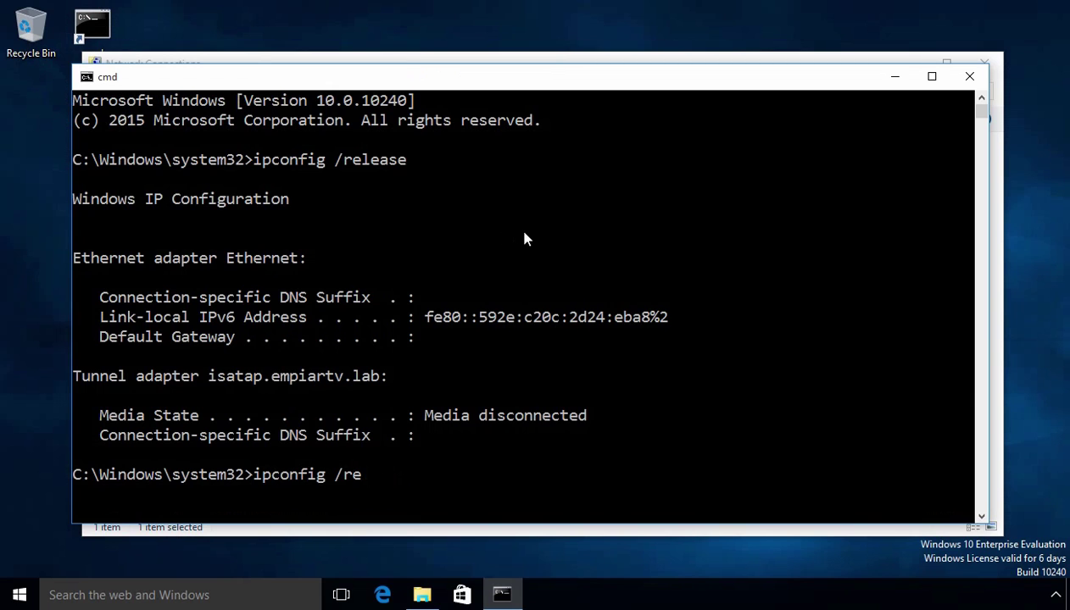
type("new")
key("Return")
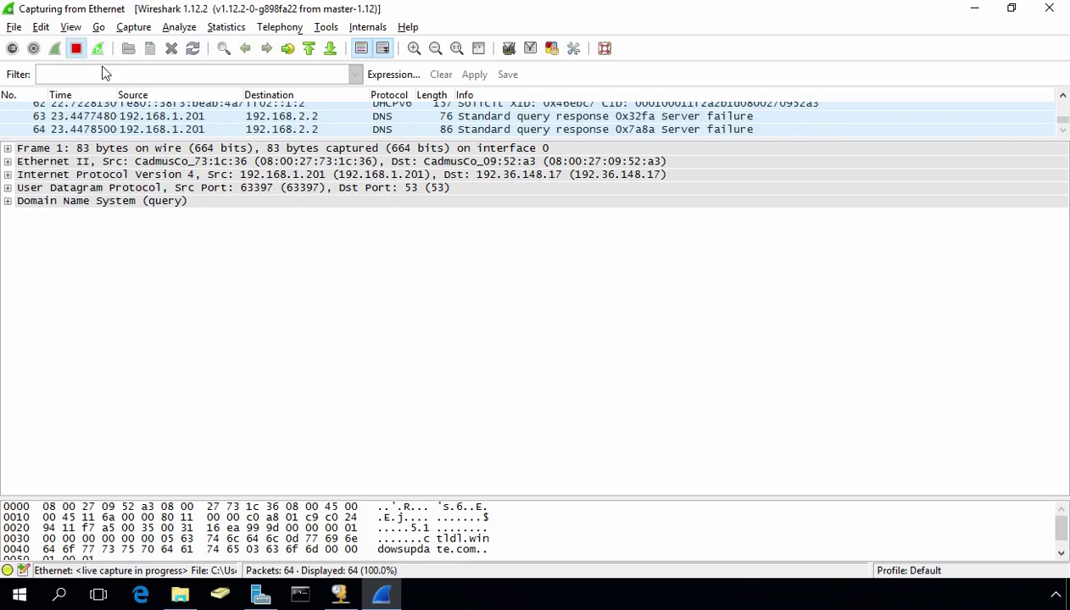
- Stop the capture at 64 packets, enlarge the packet list, and select packet 8, the DHCP Discover
left_click(75, 48)
left_click_drag(434, 139, 434, 458)
scroll(1003, 322, "up", 6)
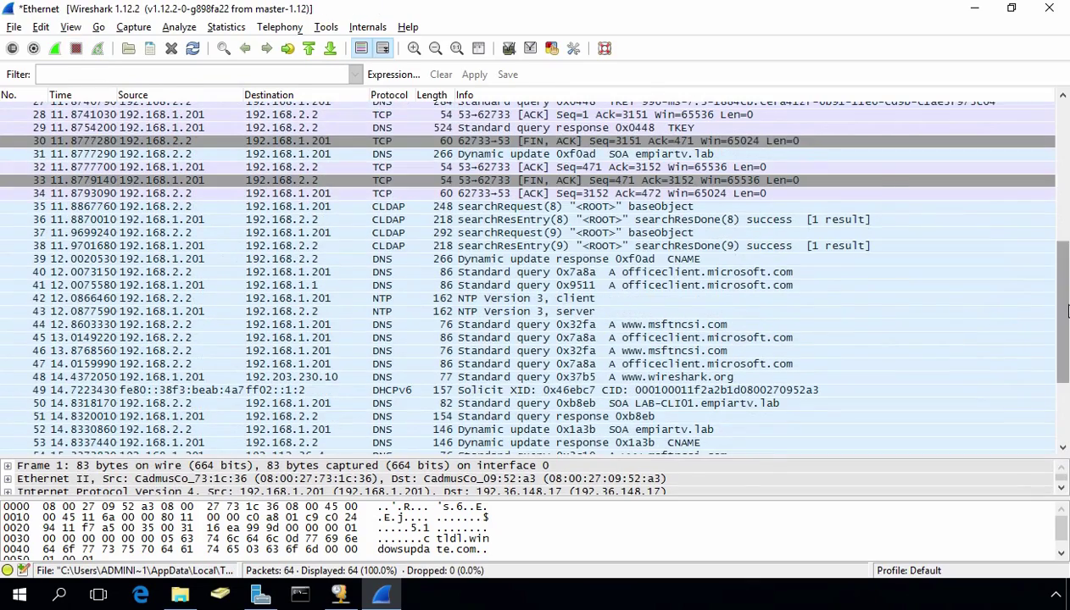
left_click_drag(1050, 261, 1059, 180)
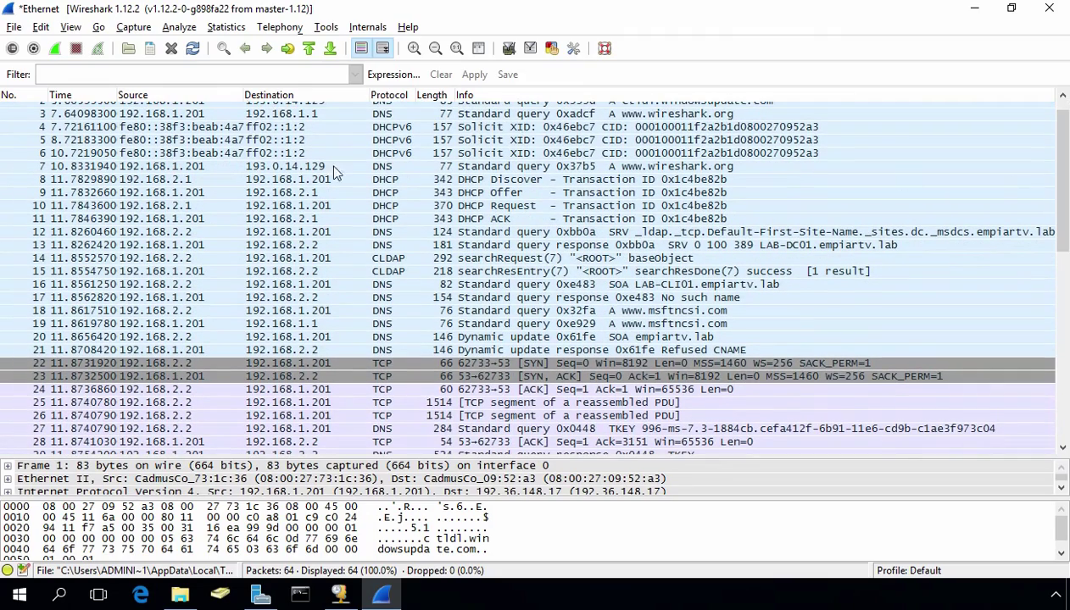
left_click(263, 181)
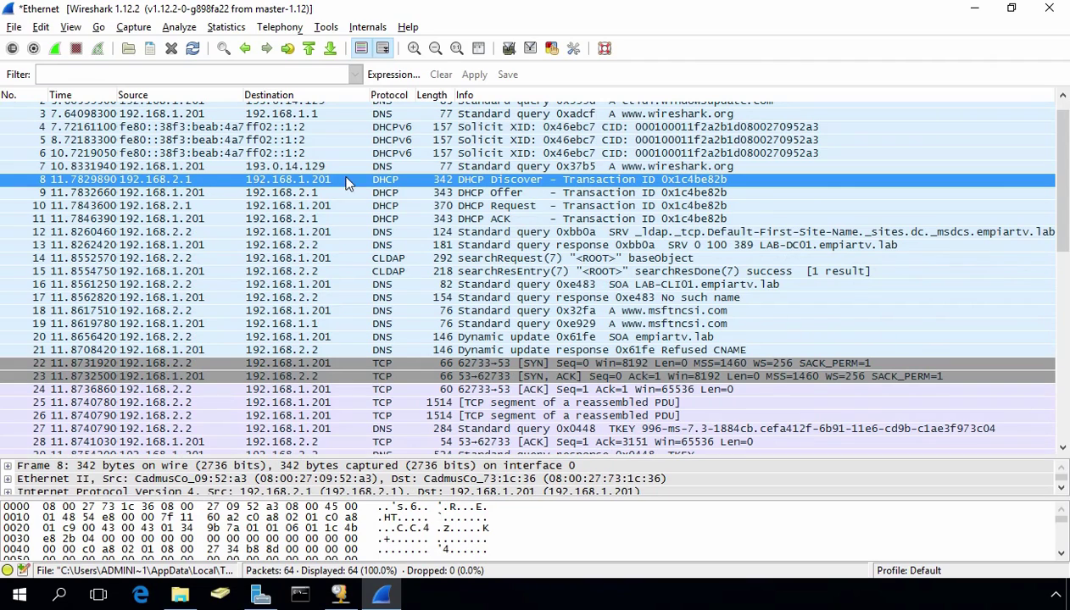
scroll(399, 181, "up", 1)
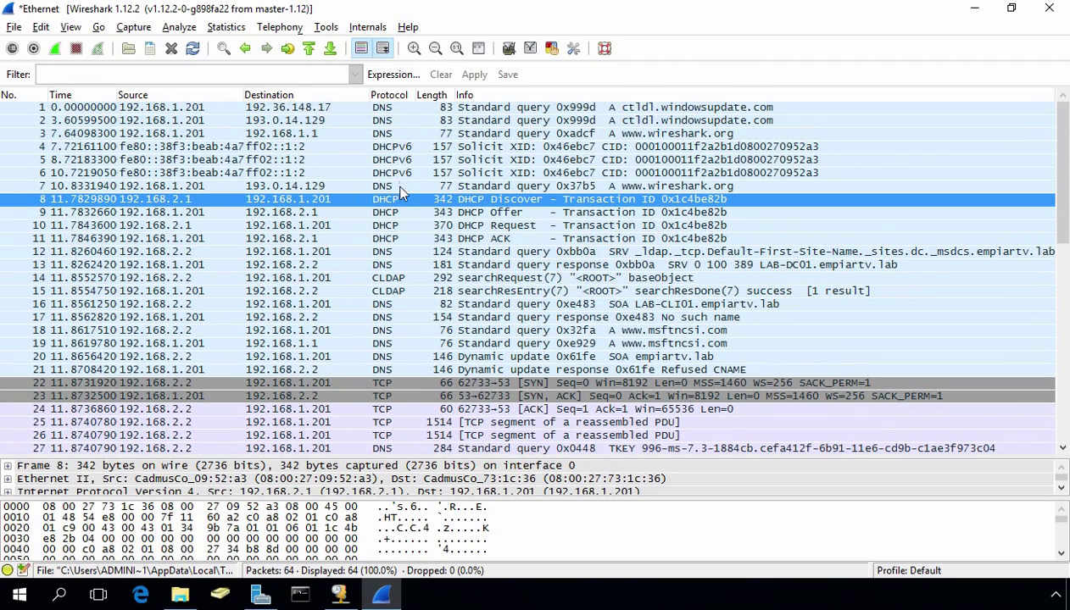
- Open packet 8 full-screen and inspect its Client IP and Relay agent IP 192.168.2.1 fields
double_click(513, 199)
key("super+Up")
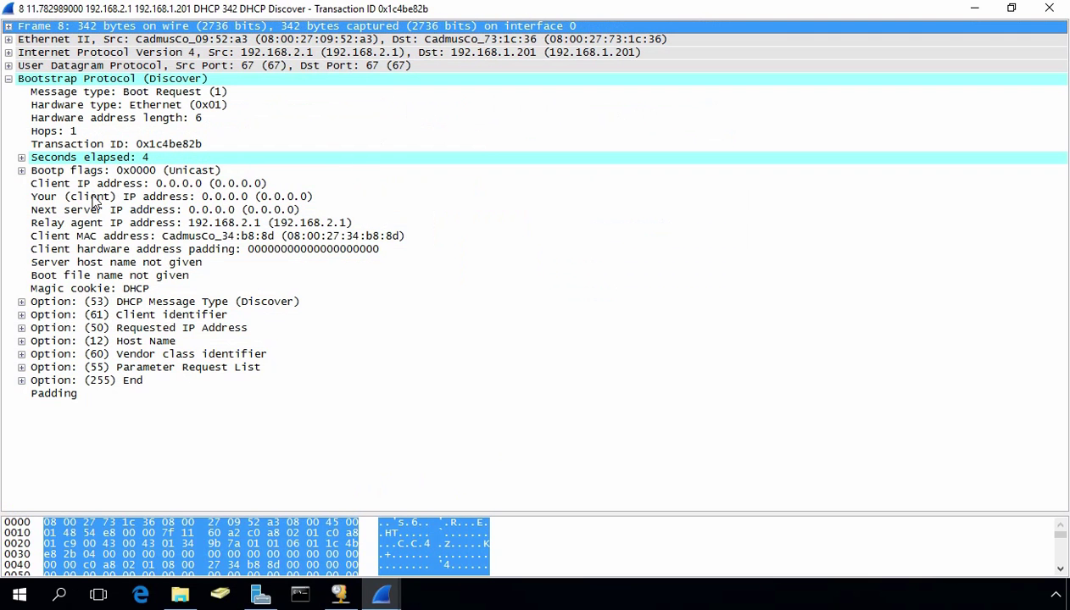
left_click(63, 185)
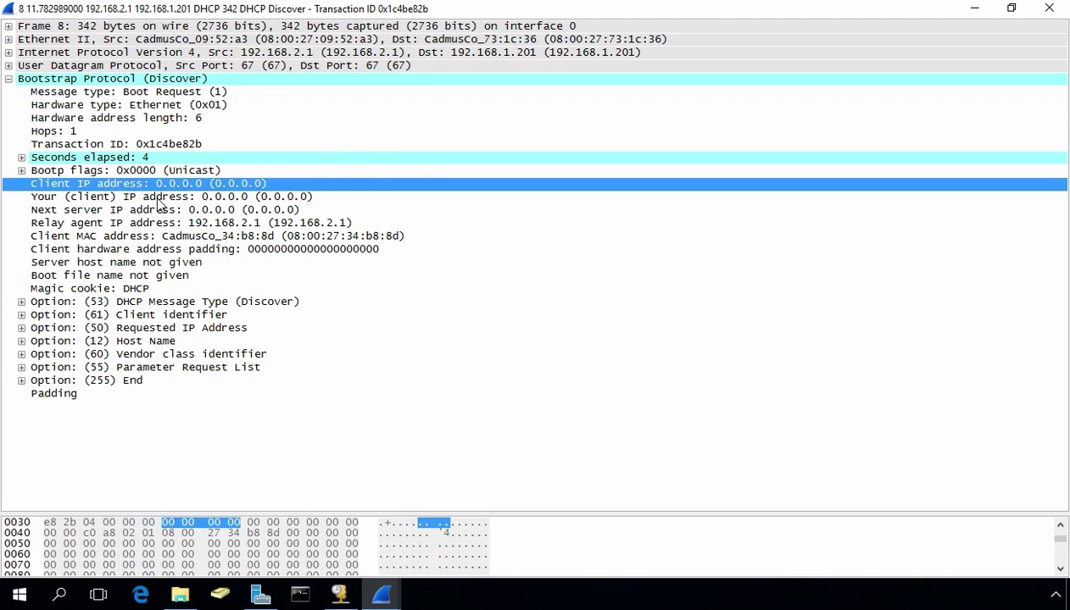
left_click(71, 223)
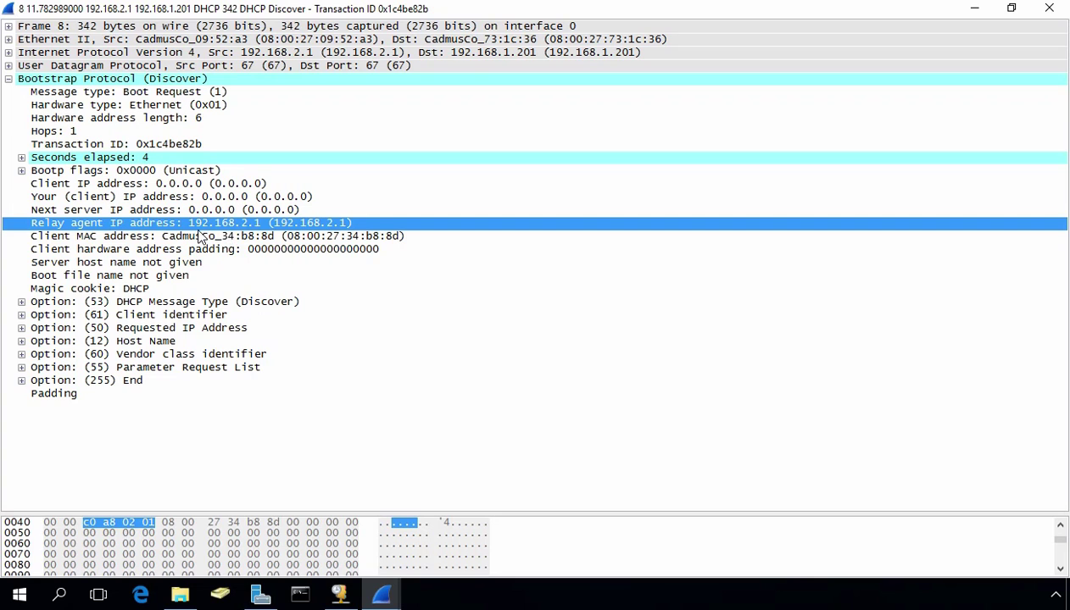
- Compare against the network diagram, inspect the Client MAC address, and close the Discover window
key("alt+Tab")
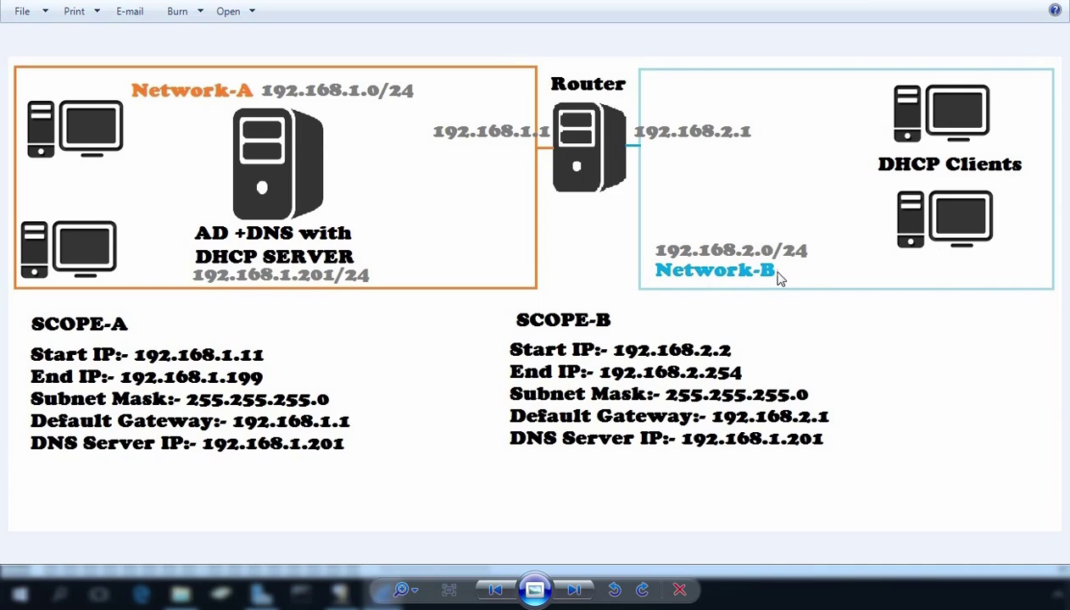
key("alt+Tab")
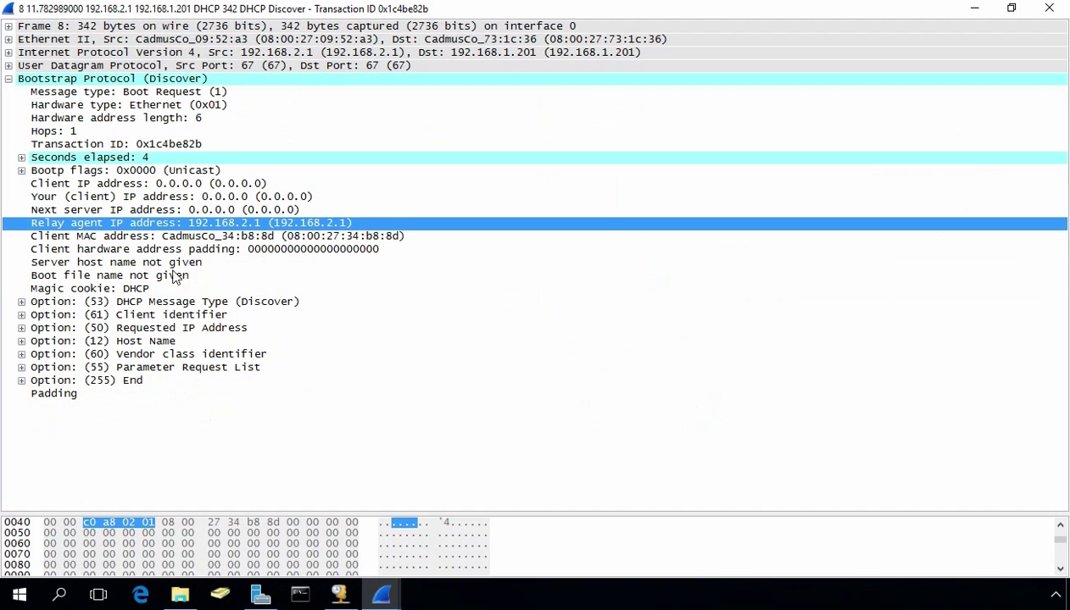
left_click(82, 238)
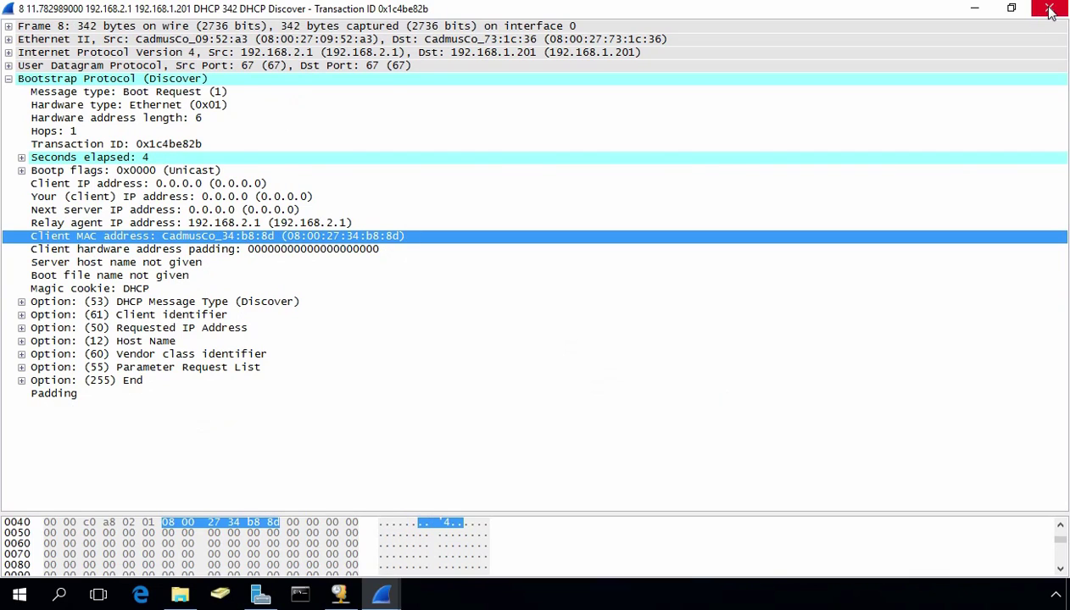
left_click(1050, 9)
- Open packet 9, the DHCP Offer, full-screen and inspect its Relay agent IP address
double_click(504, 215)
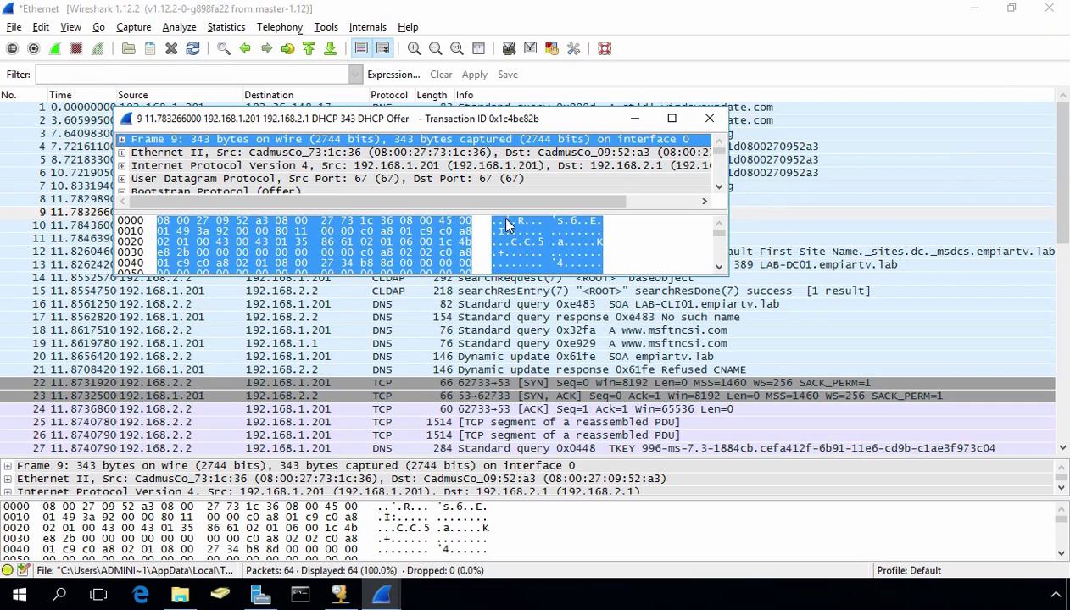
double_click(395, 122)
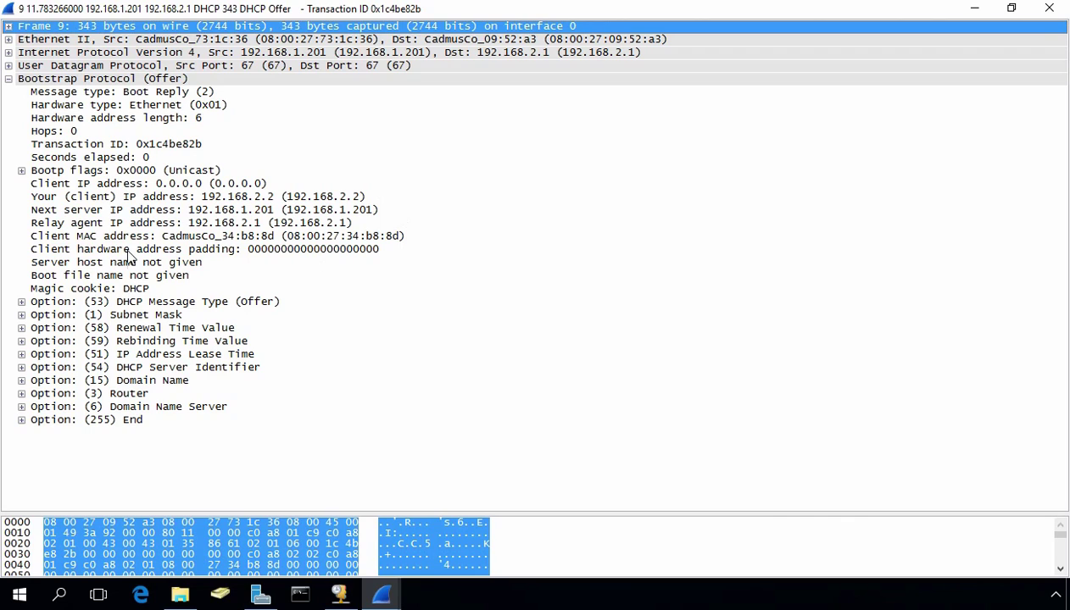
left_click(66, 225)
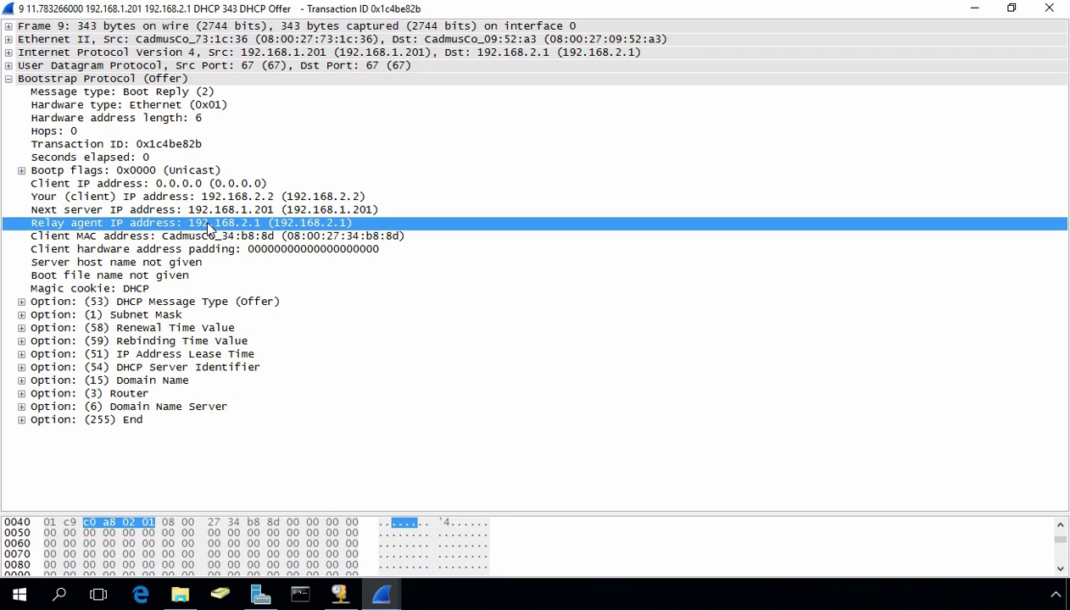
- Collapse Bootstrap Protocol, expand User Datagram Protocol, and inspect source and destination ports 67
left_click(8, 78)
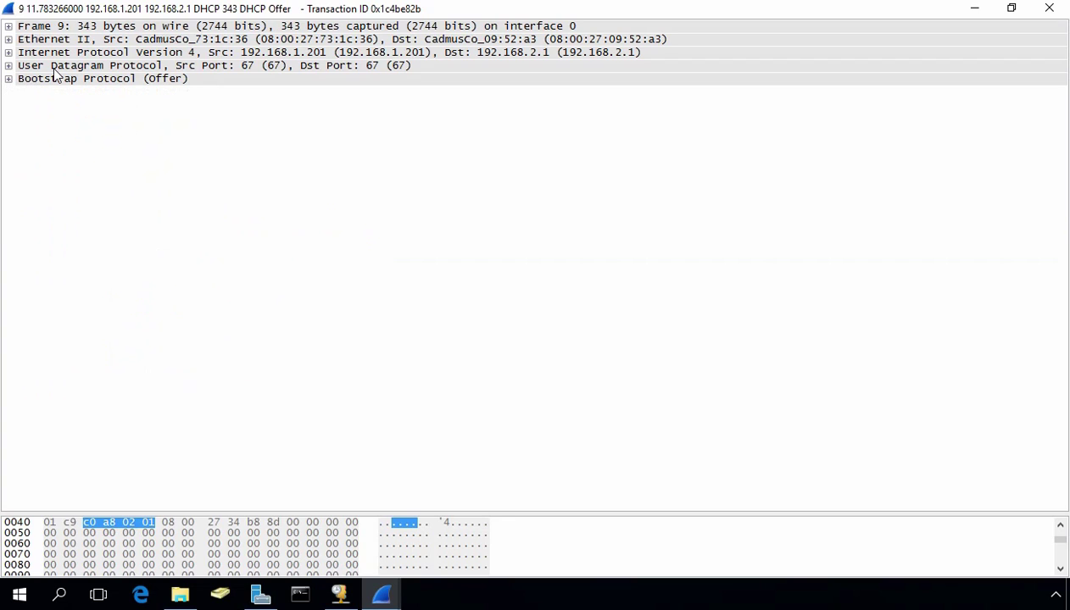
left_click(85, 66)
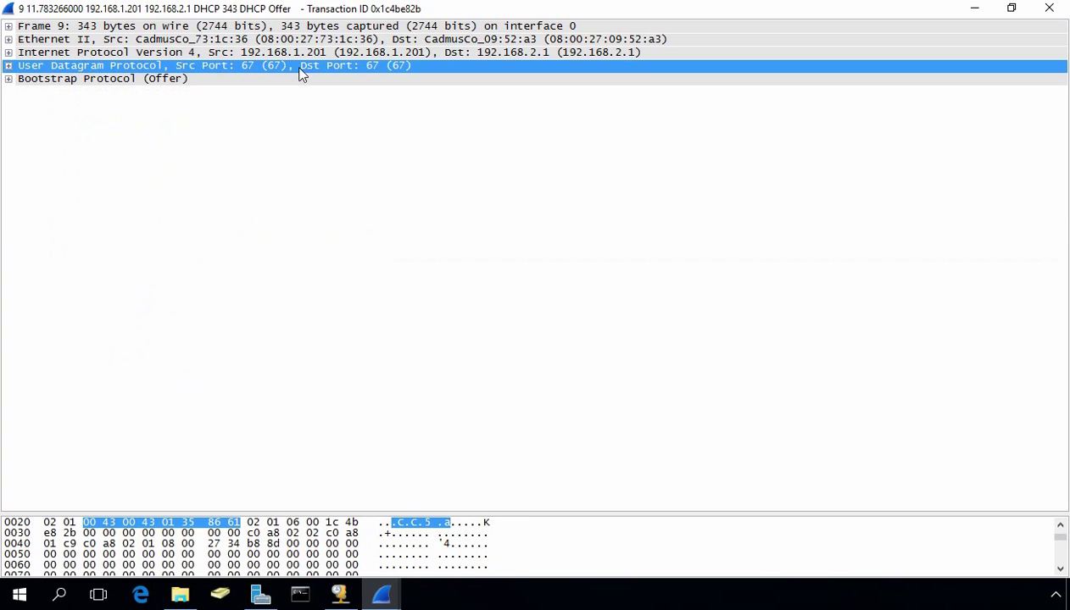
double_click(356, 73)
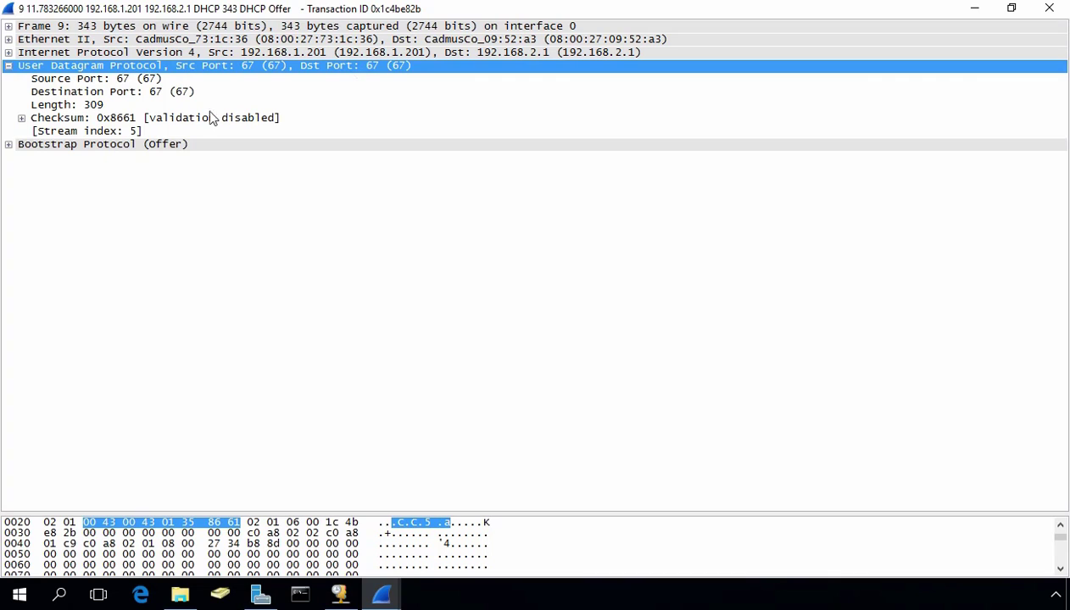
left_click(71, 83)
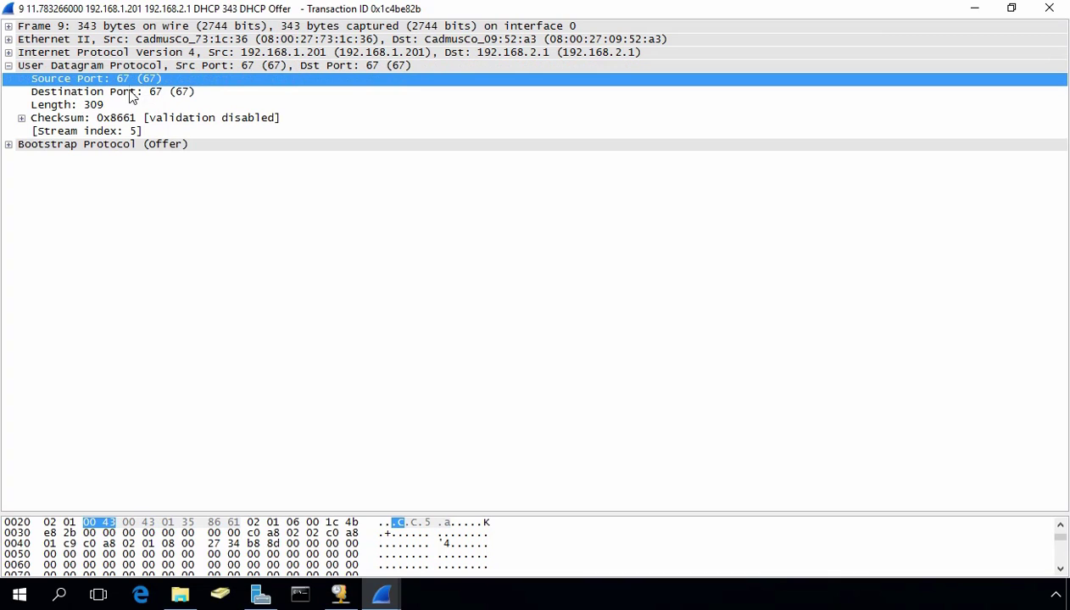
left_click(129, 95)
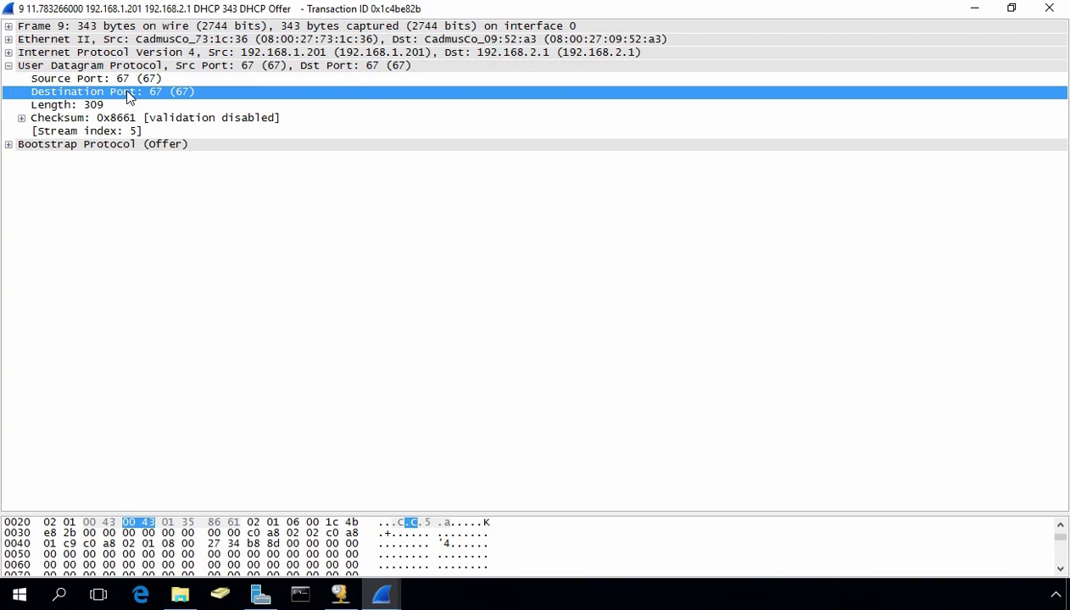